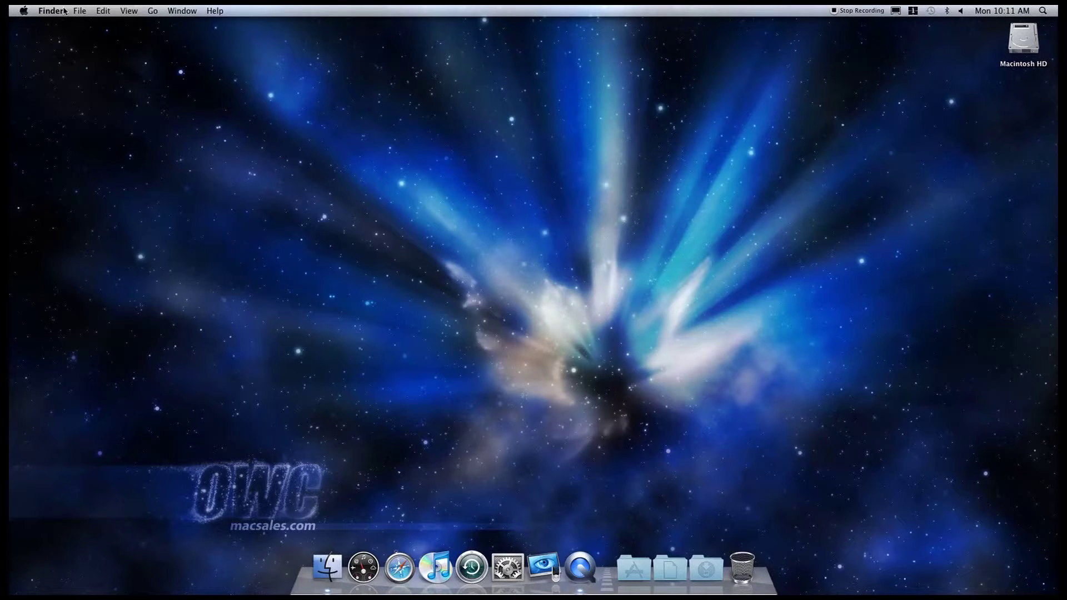
- Connect to the shared MCS AirPort server in a new Finder window using the server password, and mount its OWC Qx2 drive
{"action": "left_click", "coordinate": [86, 10]}
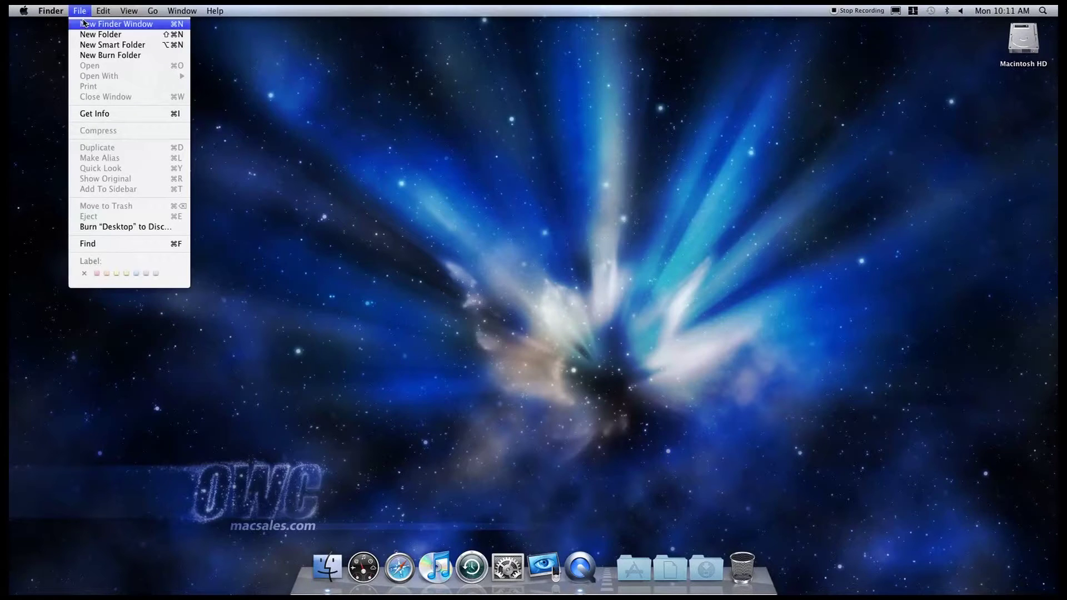
{"action": "left_click", "coordinate": [84, 23]}
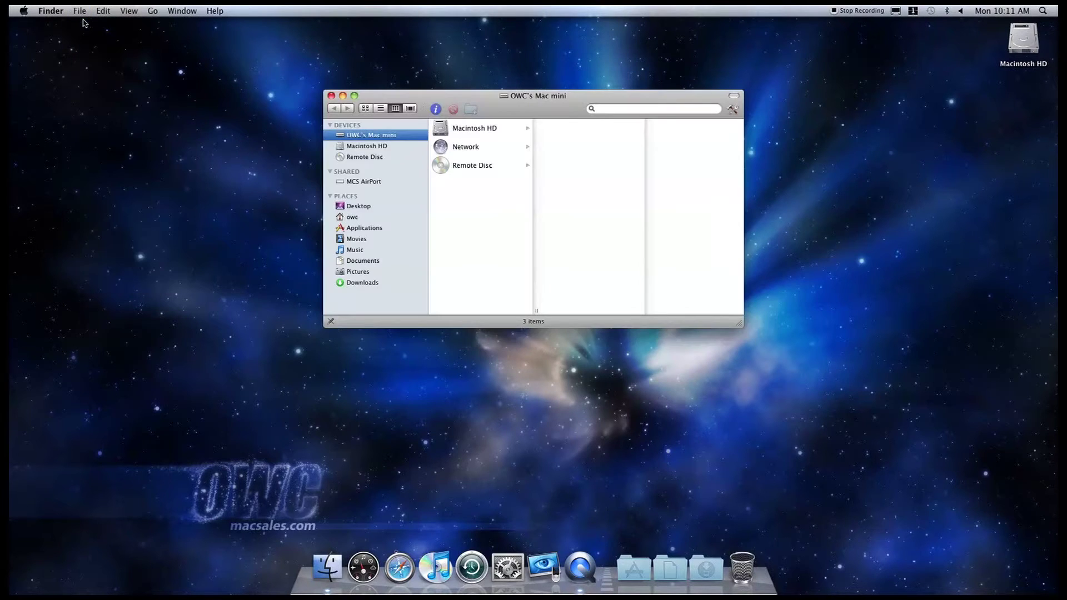
{"action": "left_click", "coordinate": [362, 184]}
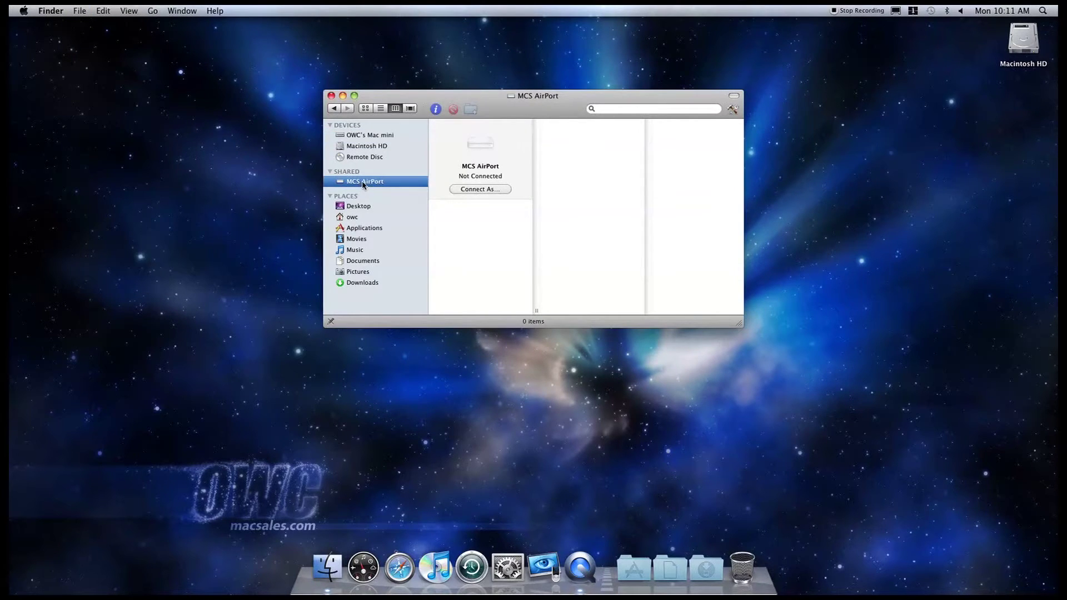
{"action": "left_click", "coordinate": [461, 190]}
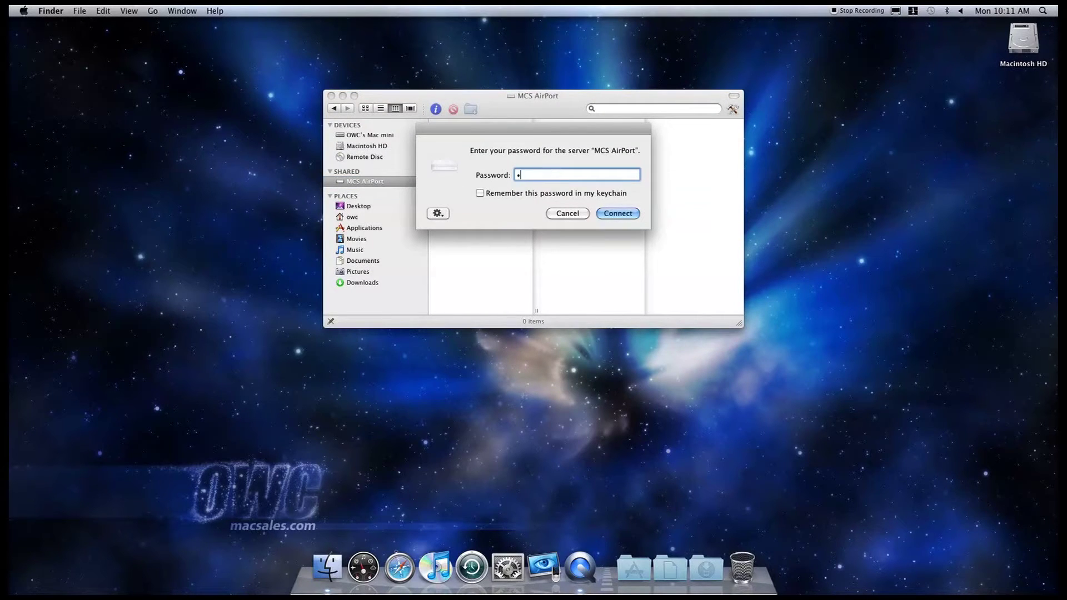
{"action": "key", "text": "Return"}
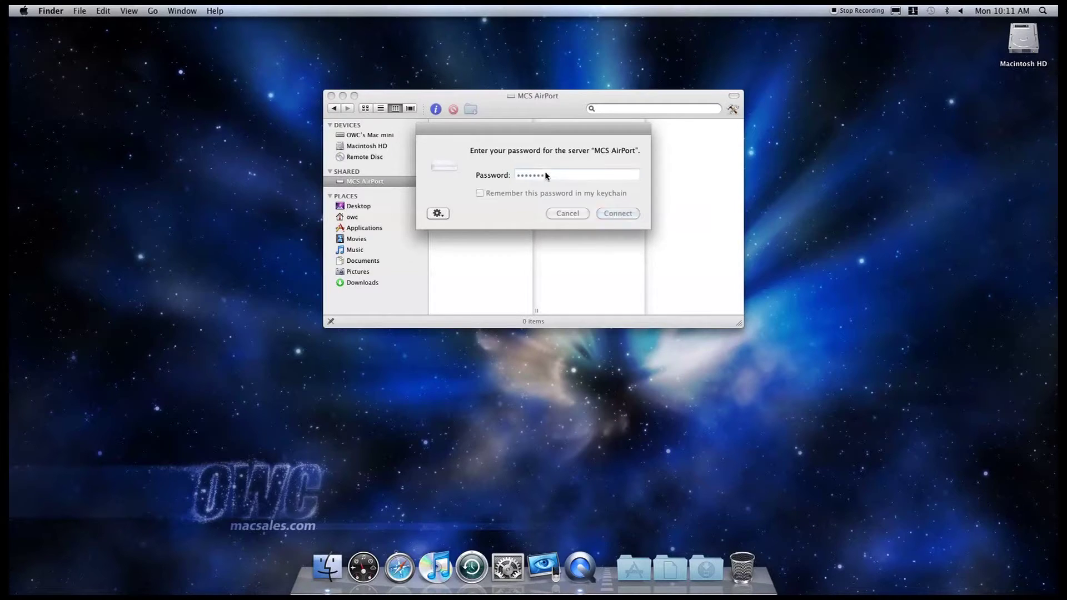
{"action": "left_click", "coordinate": [477, 206]}
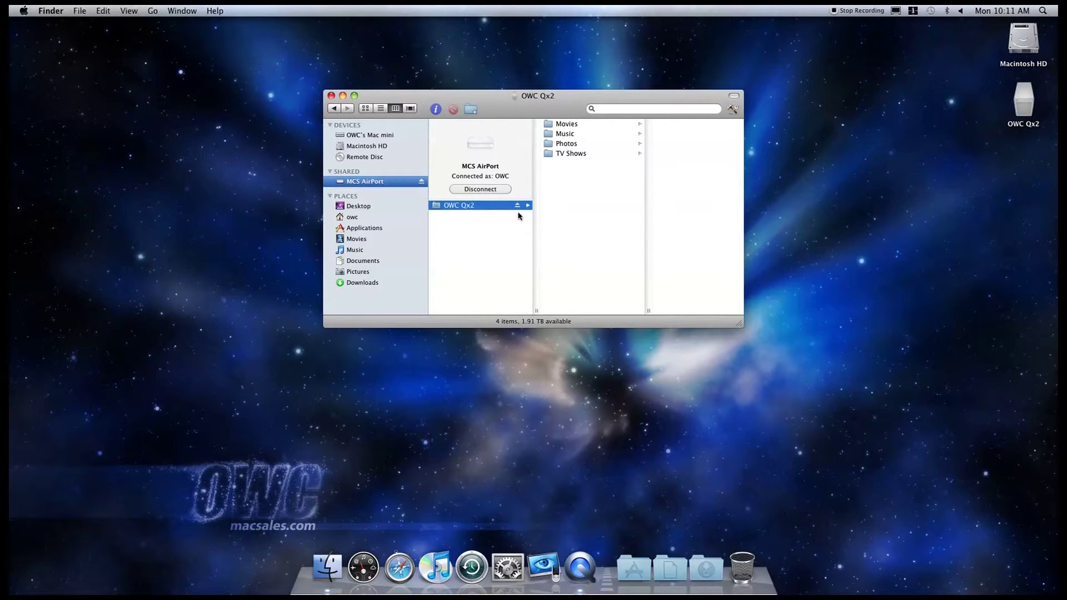
{"action": "left_click", "coordinate": [1027, 102]}
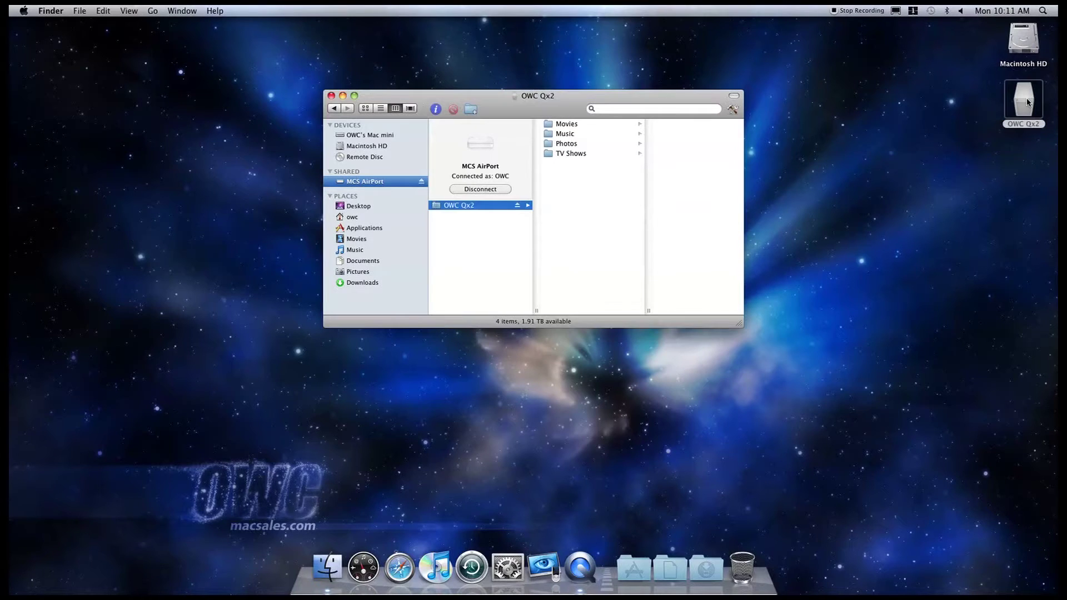
{"action": "left_click", "coordinate": [330, 97]}
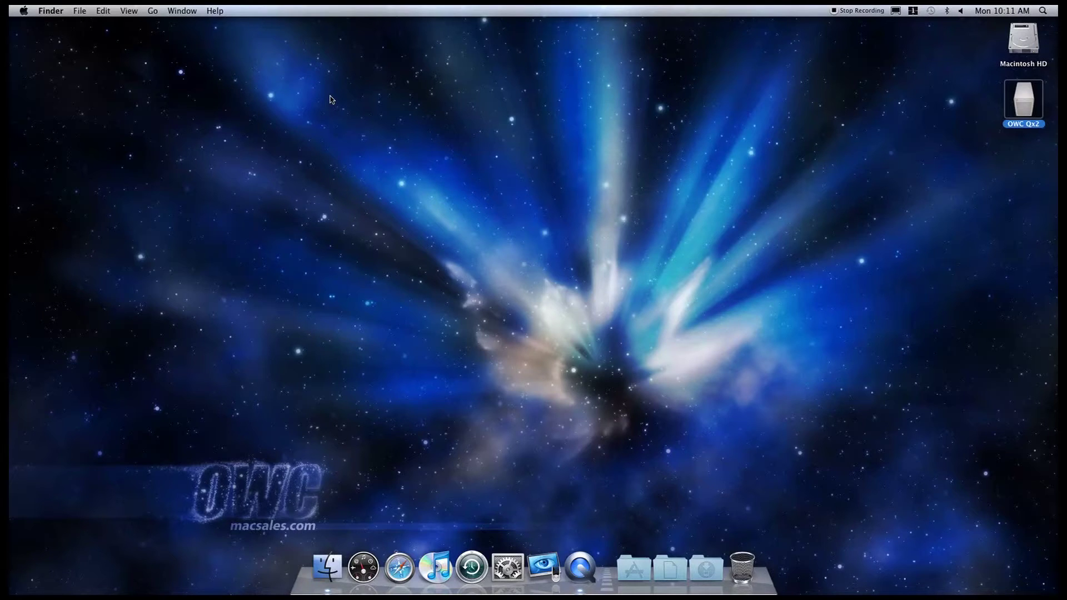
- In System Preferences, add the OWC Qx2 volume from MCS AirPort to the OWC account's login items
{"action": "left_click", "coordinate": [501, 576]}
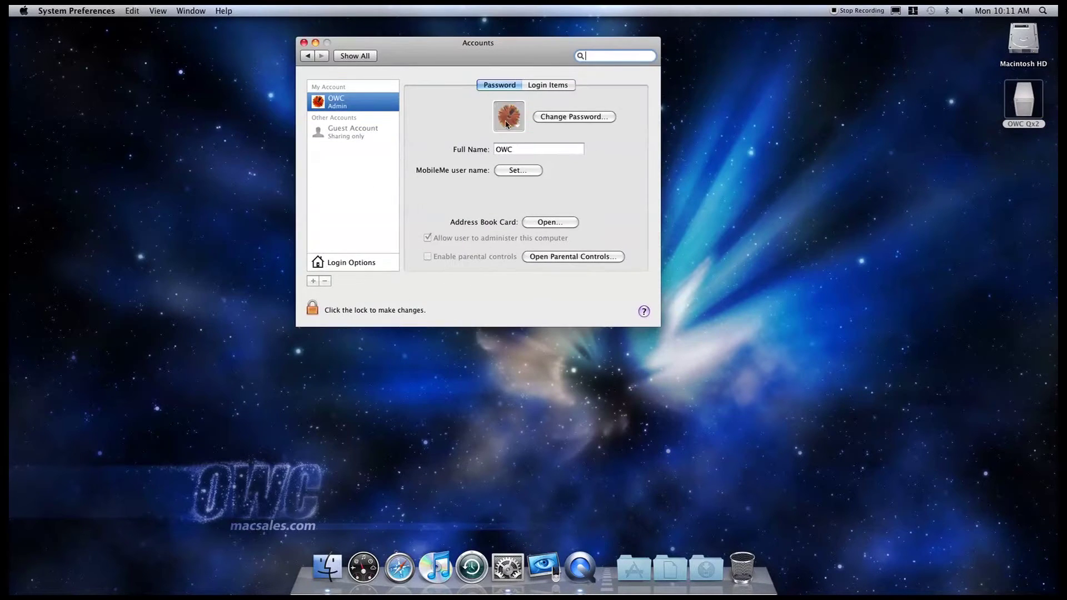
{"action": "left_click", "coordinate": [536, 86]}
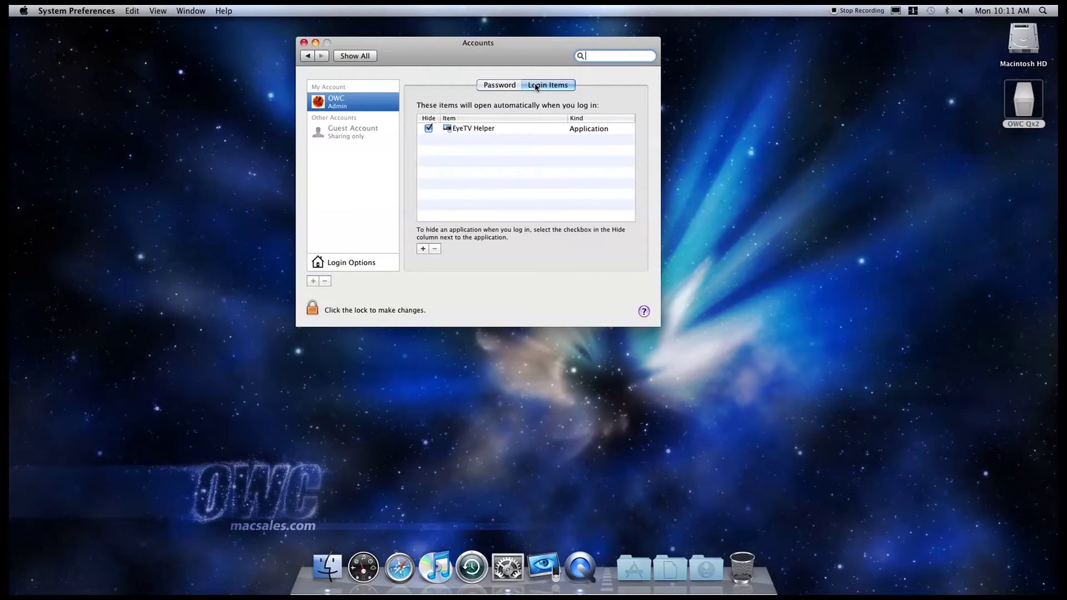
{"action": "left_click", "coordinate": [423, 249]}
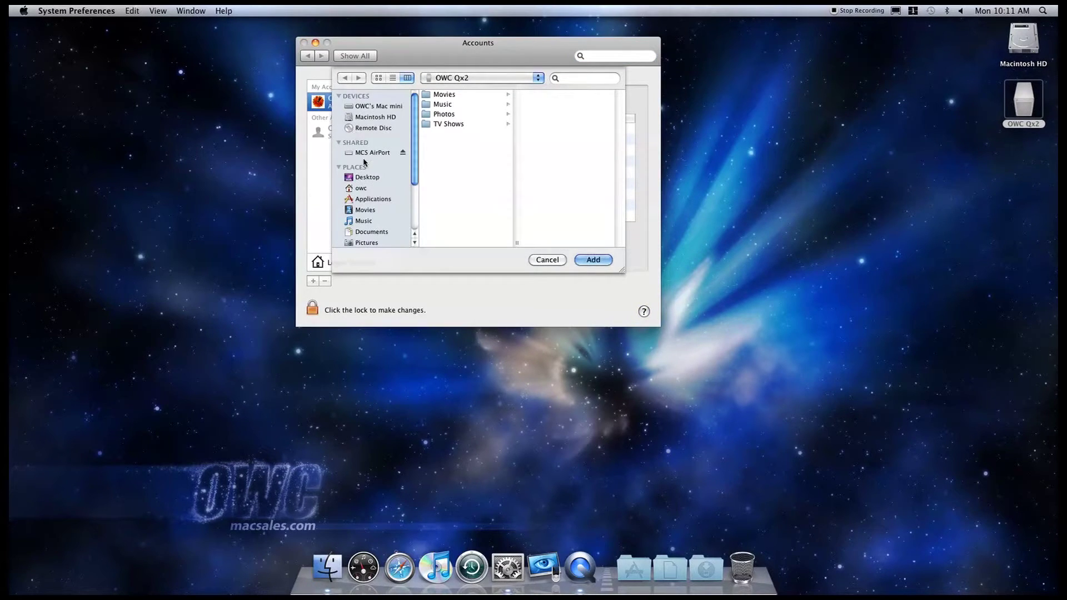
{"action": "left_click", "coordinate": [367, 153]}
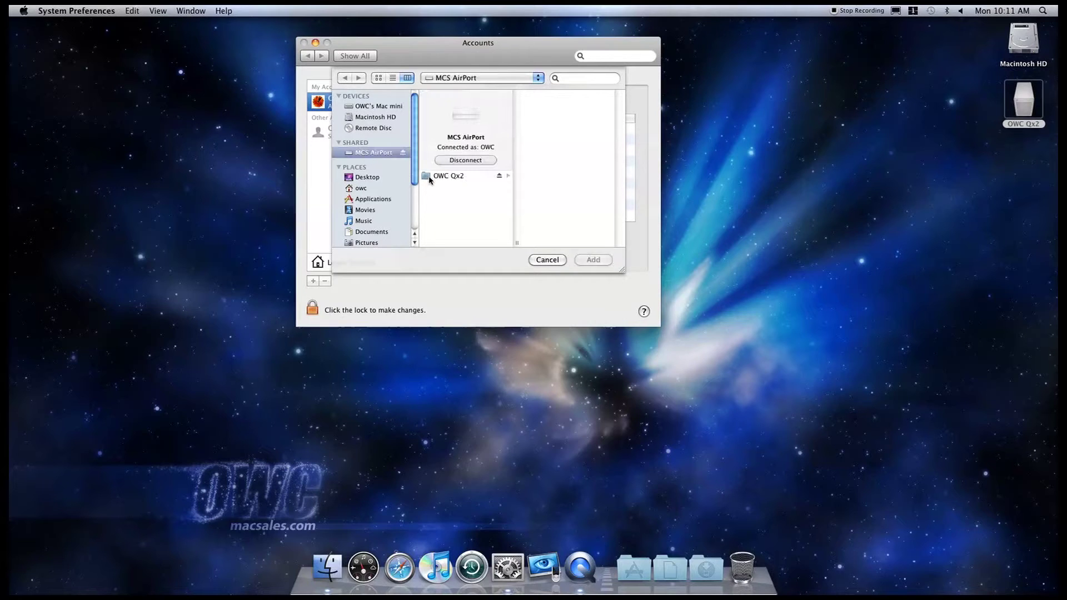
{"action": "left_click", "coordinate": [444, 177]}
{"action": "left_click", "coordinate": [594, 261]}
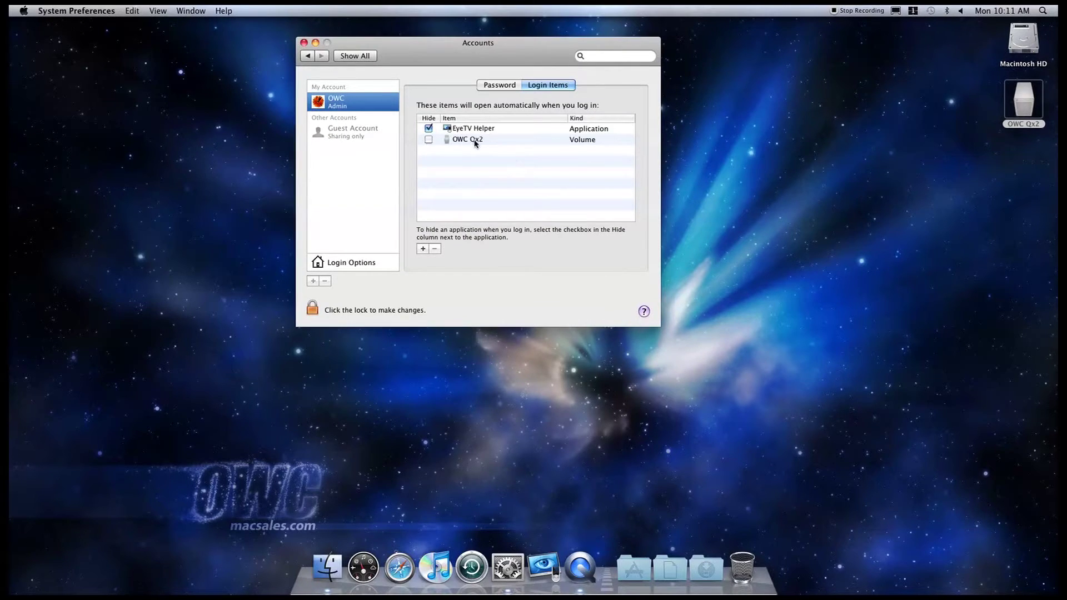
{"action": "left_click", "coordinate": [303, 44]}
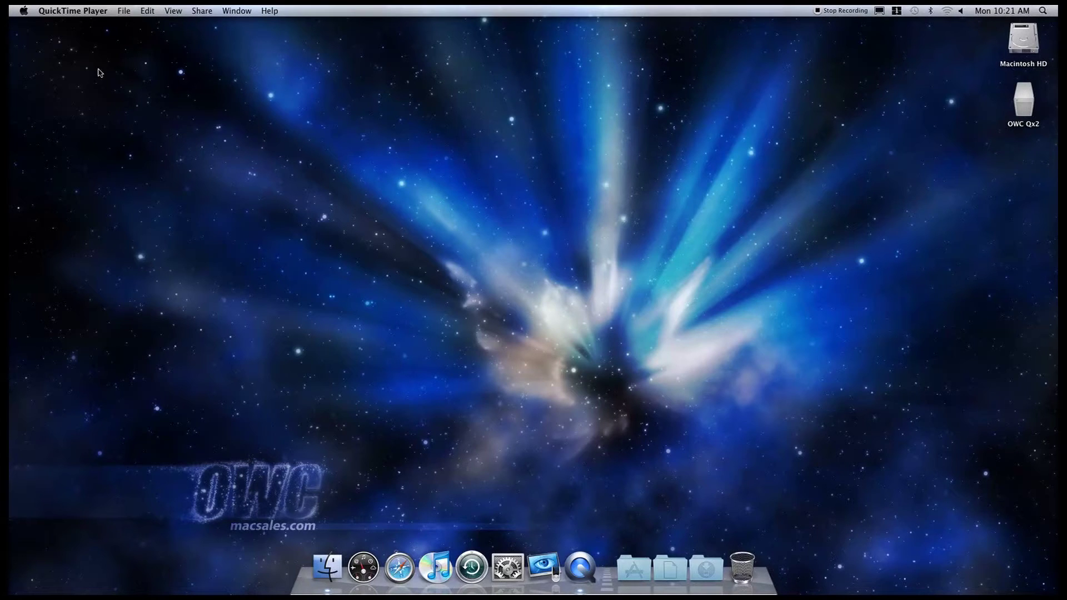
{"action": "left_click", "coordinate": [395, 557]}
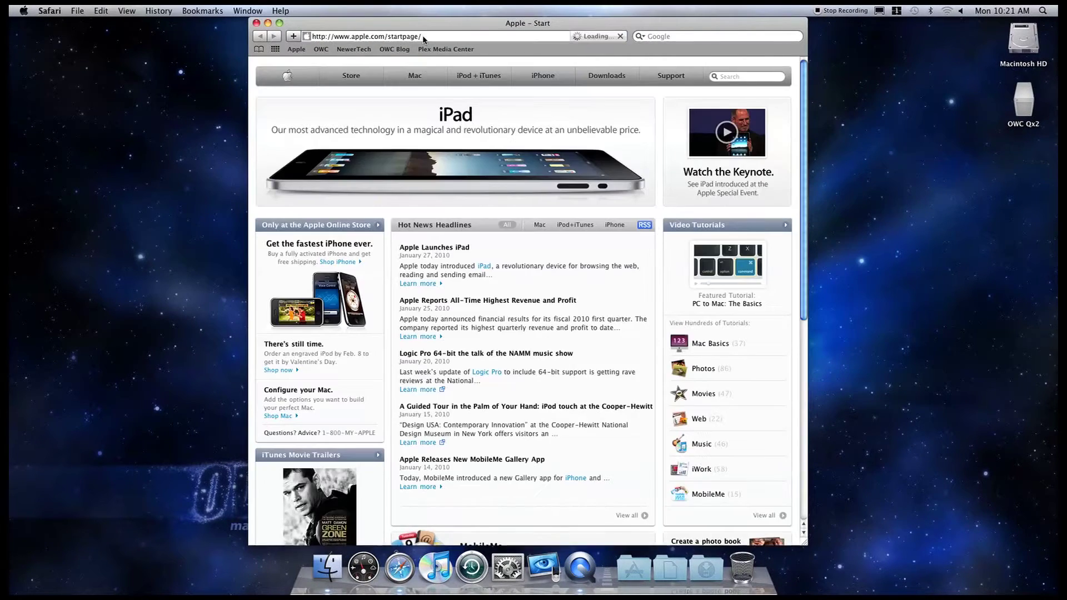
{"action": "left_click", "coordinate": [409, 37]}
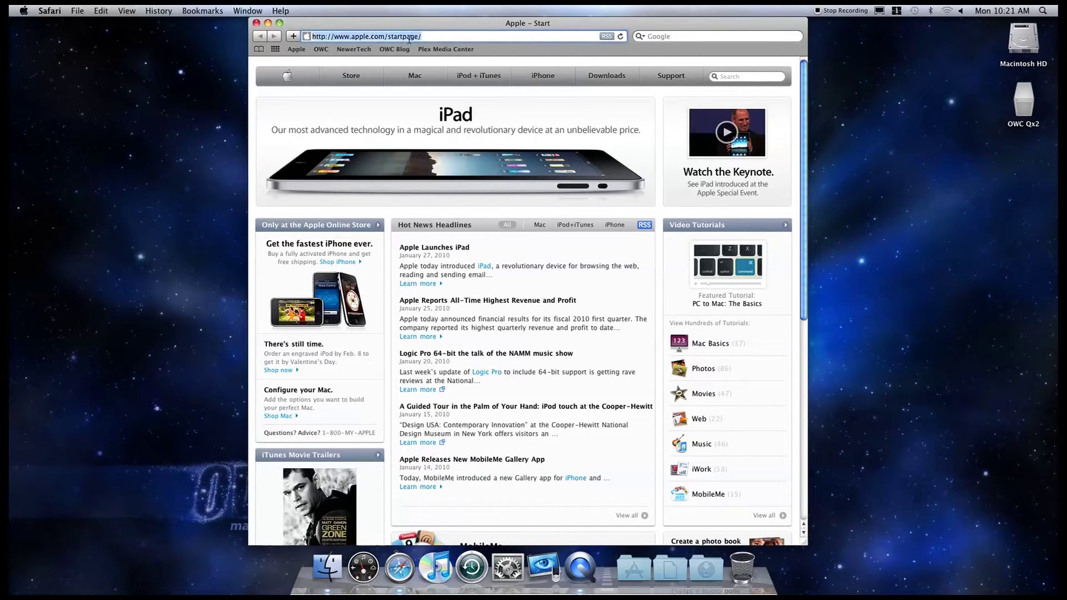
{"action": "type", "text": "www.plex"}
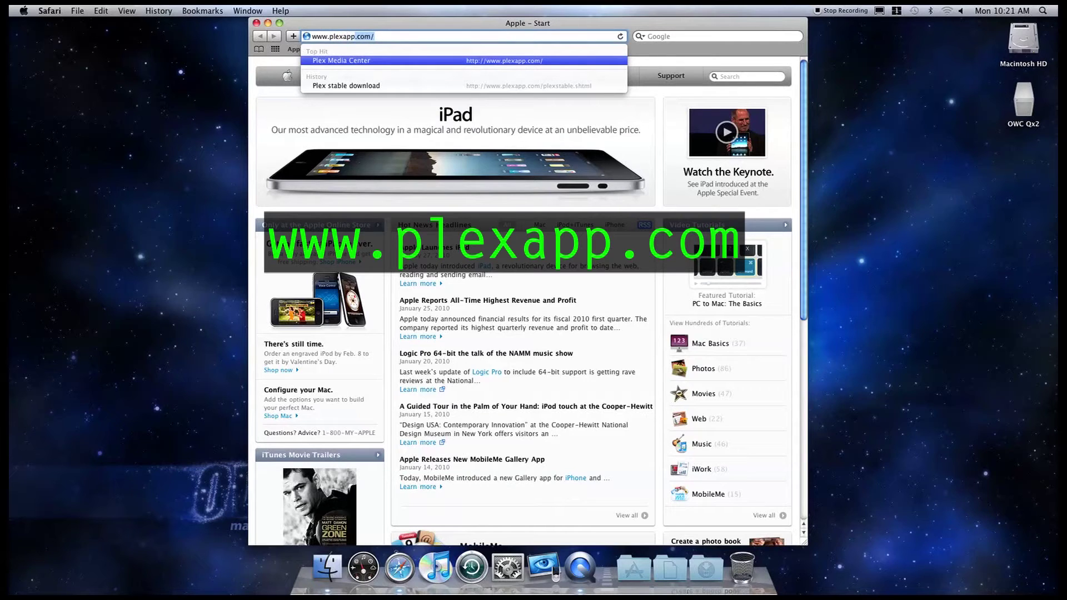
{"action": "type", "text": "app.com"}
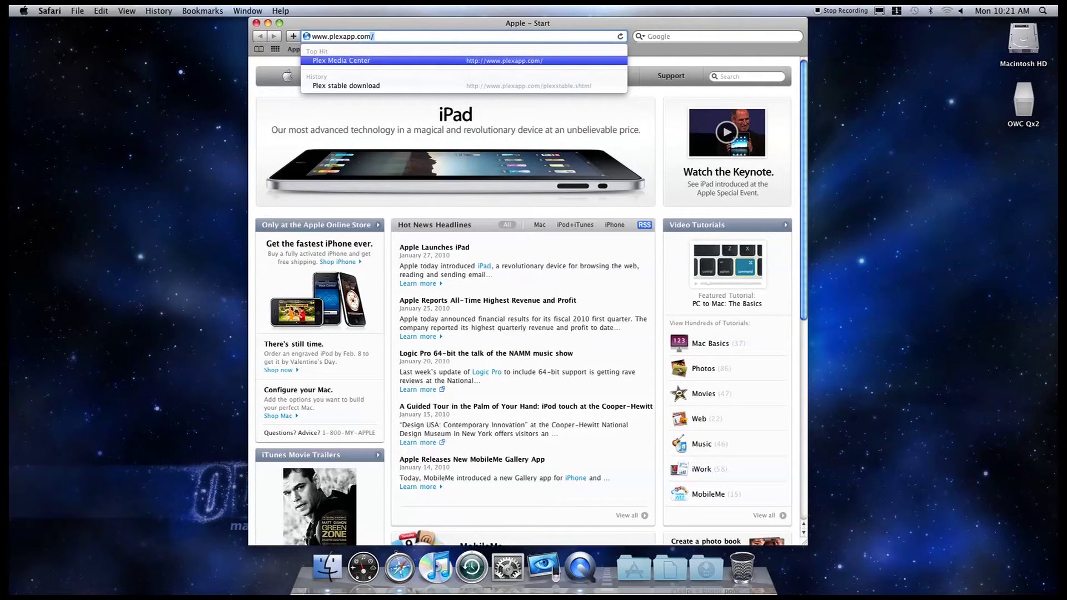
{"action": "key", "text": "Return"}
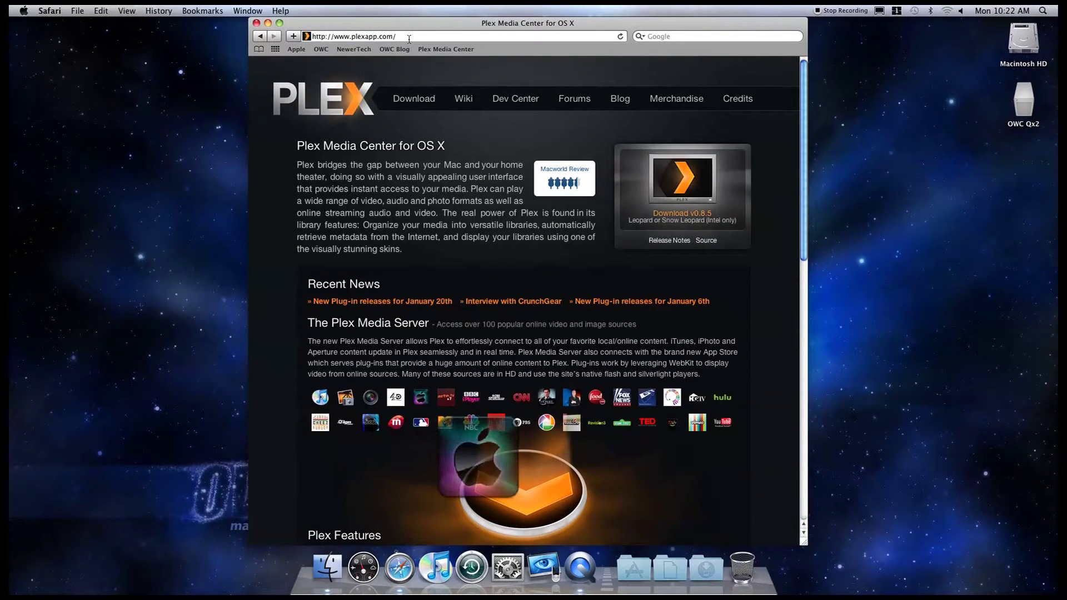
- Download Plex v0.8.5 from the Plex home page, dismiss the downloads list and quit Safari
{"action": "left_click", "coordinate": [657, 184]}
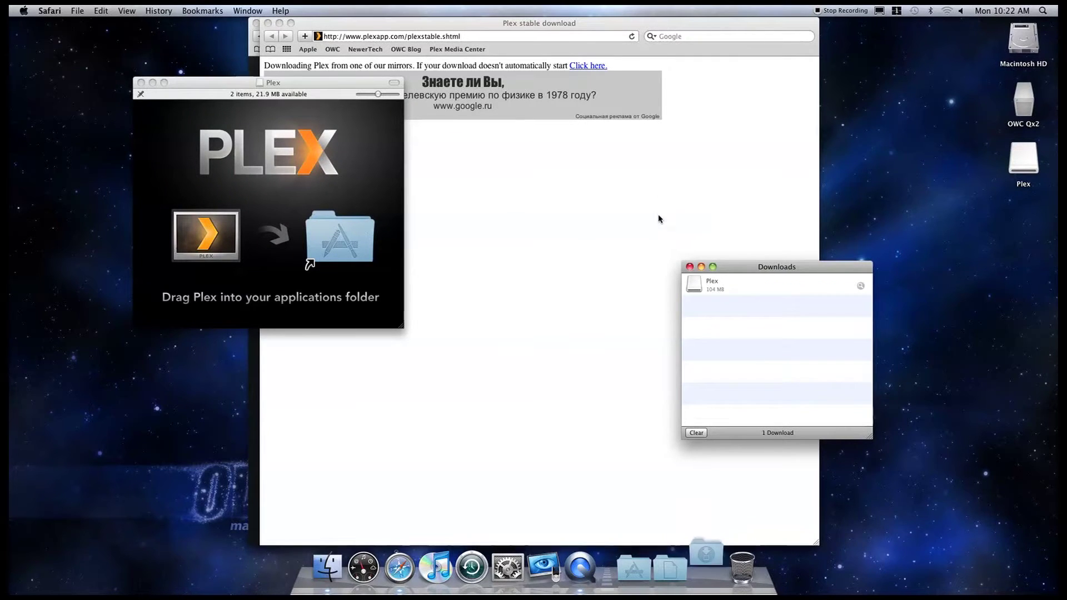
{"action": "left_click", "coordinate": [690, 268]}
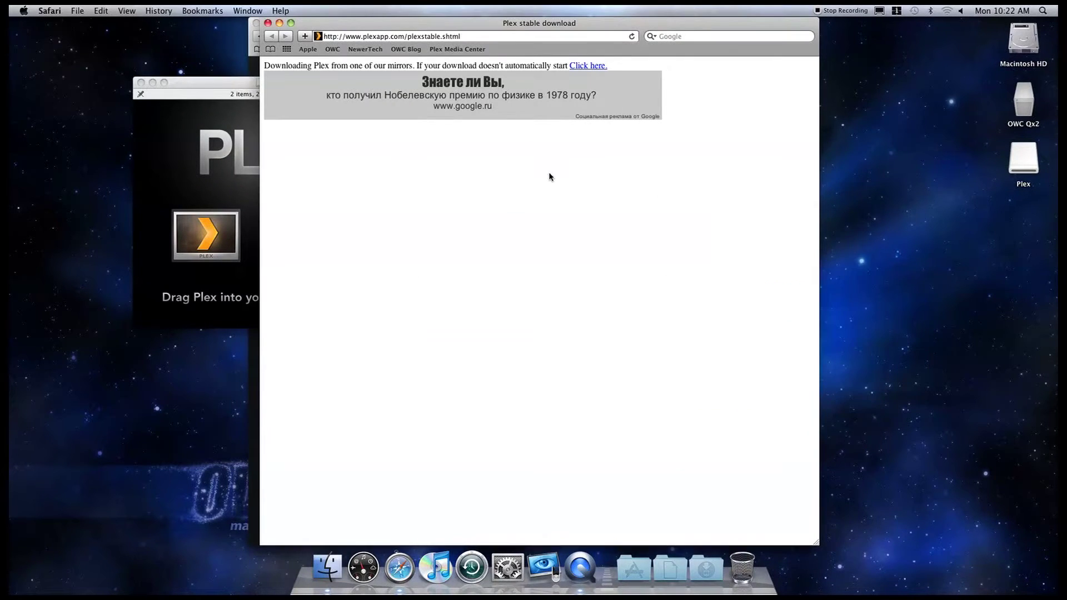
{"action": "left_click", "coordinate": [50, 11]}
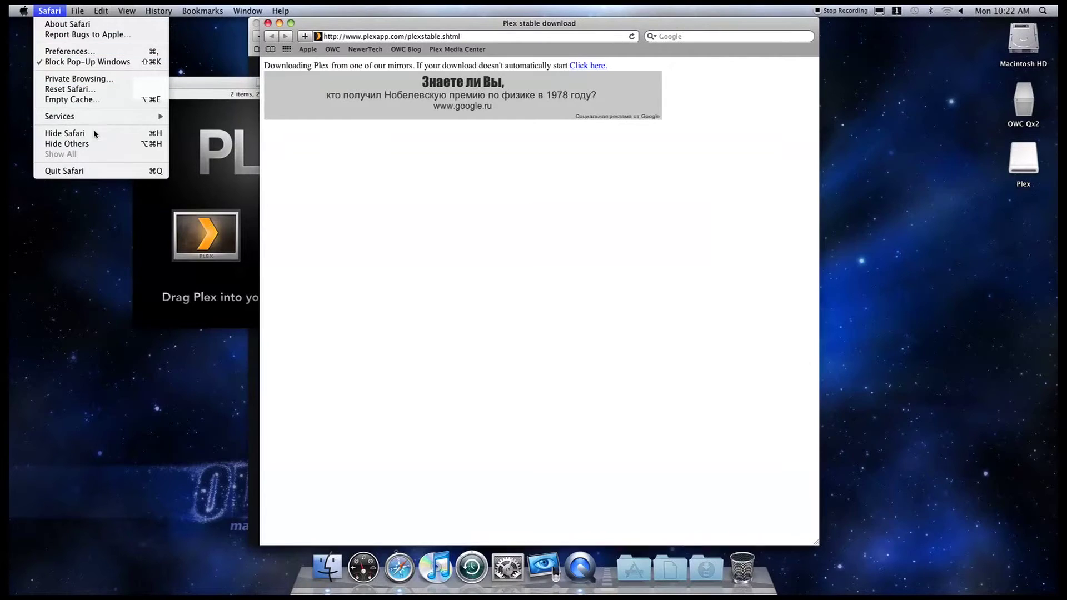
{"action": "left_click", "coordinate": [105, 170]}
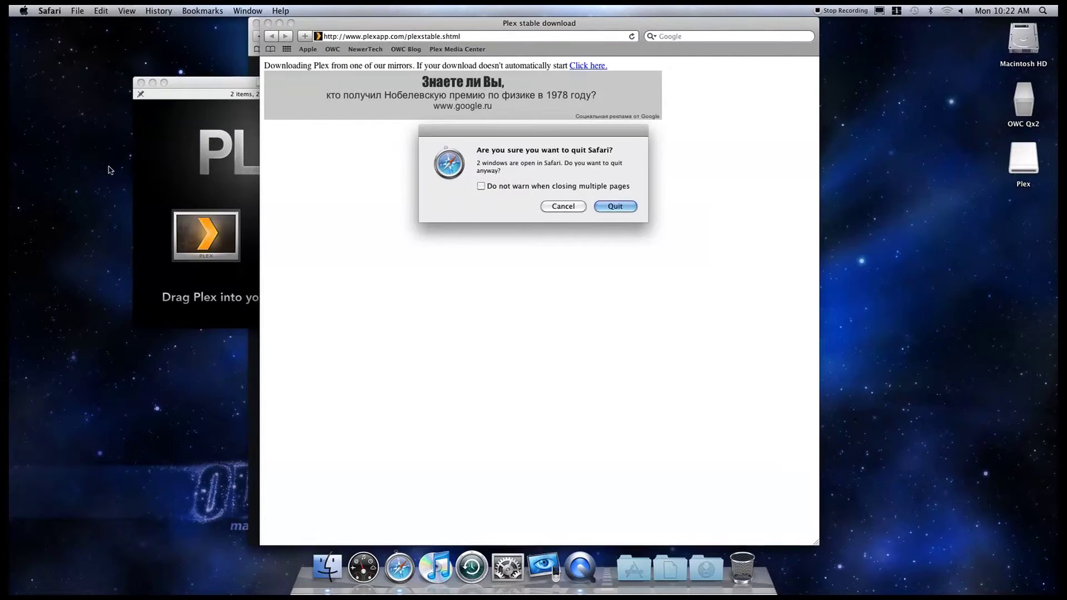
{"action": "left_click", "coordinate": [615, 206]}
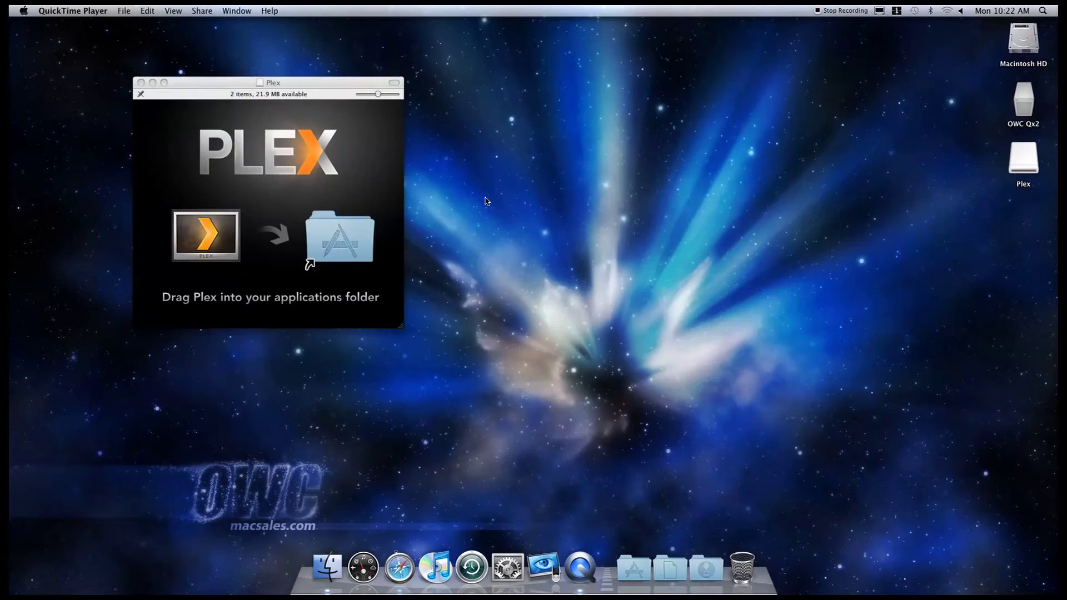
- Install Plex by copying it into the Applications folder, and eject the Plex disk image
{"action": "left_click_drag", "start_coordinate": [198, 243], "coordinate": [329, 230]}
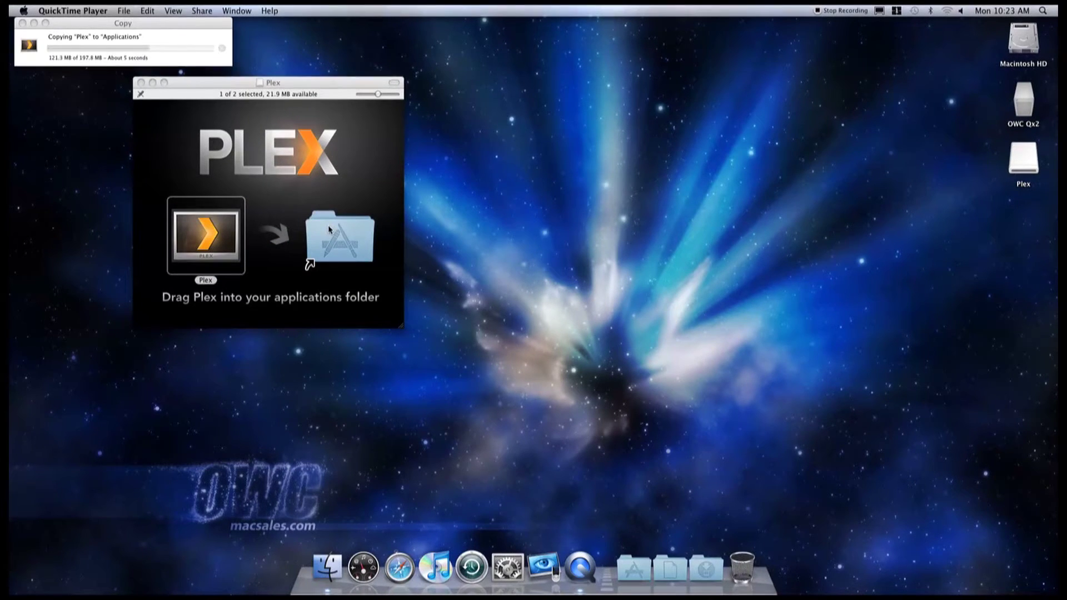
{"action": "key", "text": "super+w"}
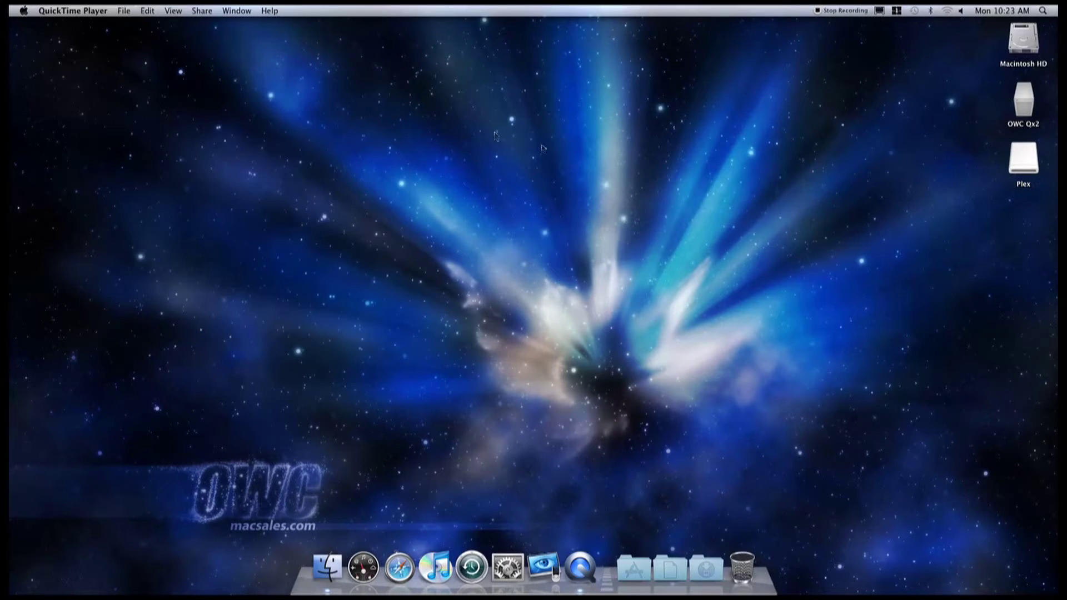
{"action": "right_click", "coordinate": [1015, 152]}
{"action": "left_click", "coordinate": [1005, 176]}
- Add Plex from the Applications folder on Macintosh HD to the Dock and launch it
{"action": "double_click", "coordinate": [1023, 38]}
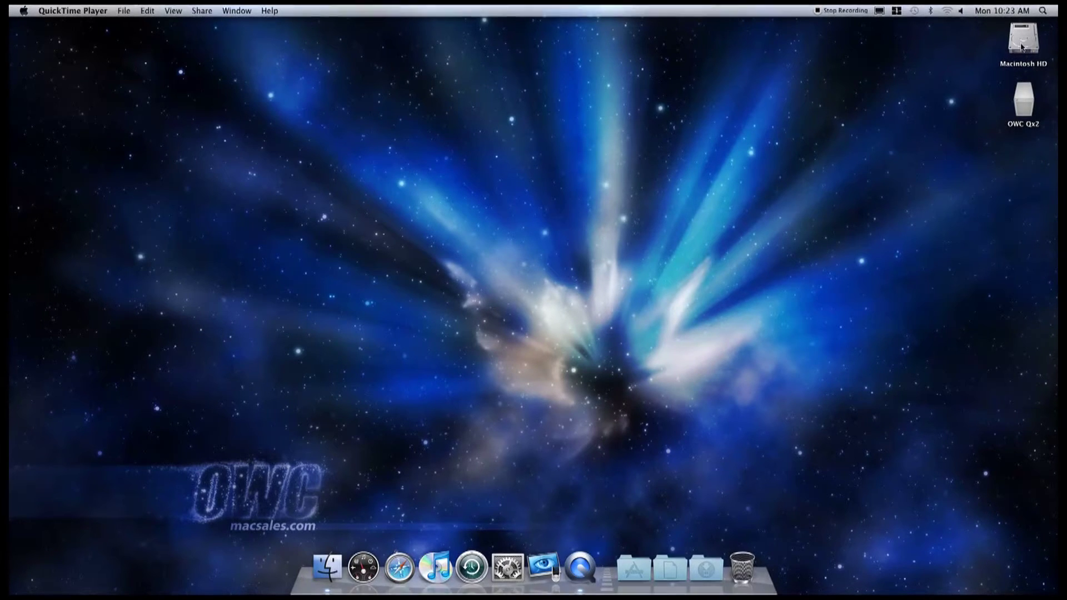
{"action": "left_click", "coordinate": [434, 183]}
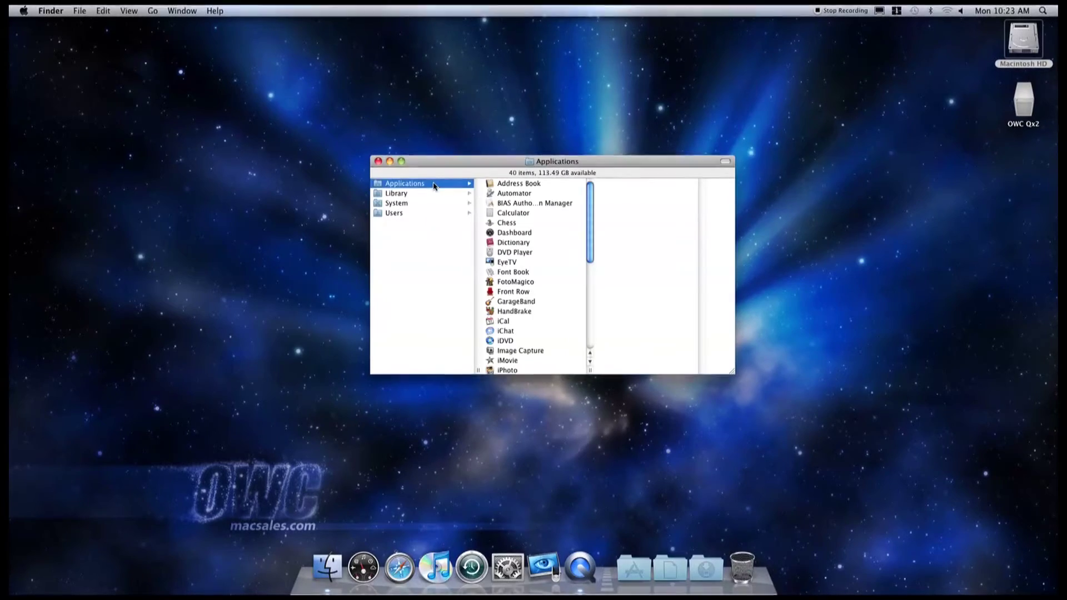
{"action": "left_click_drag", "start_coordinate": [591, 256], "coordinate": [578, 329]}
{"action": "left_click", "coordinate": [497, 270]}
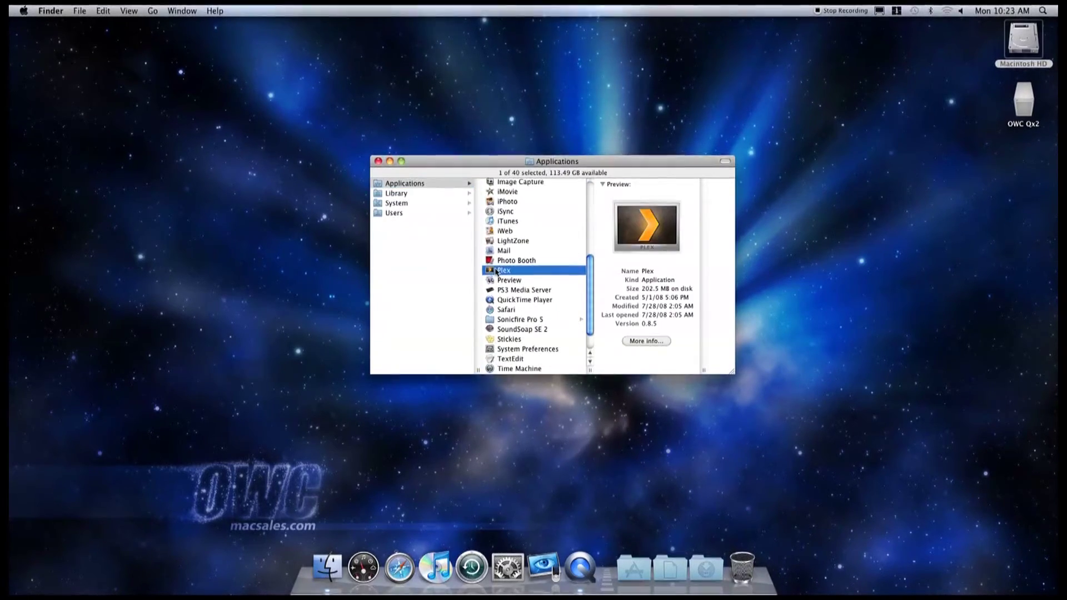
{"action": "left_click_drag", "start_coordinate": [532, 554], "coordinate": [526, 562]}
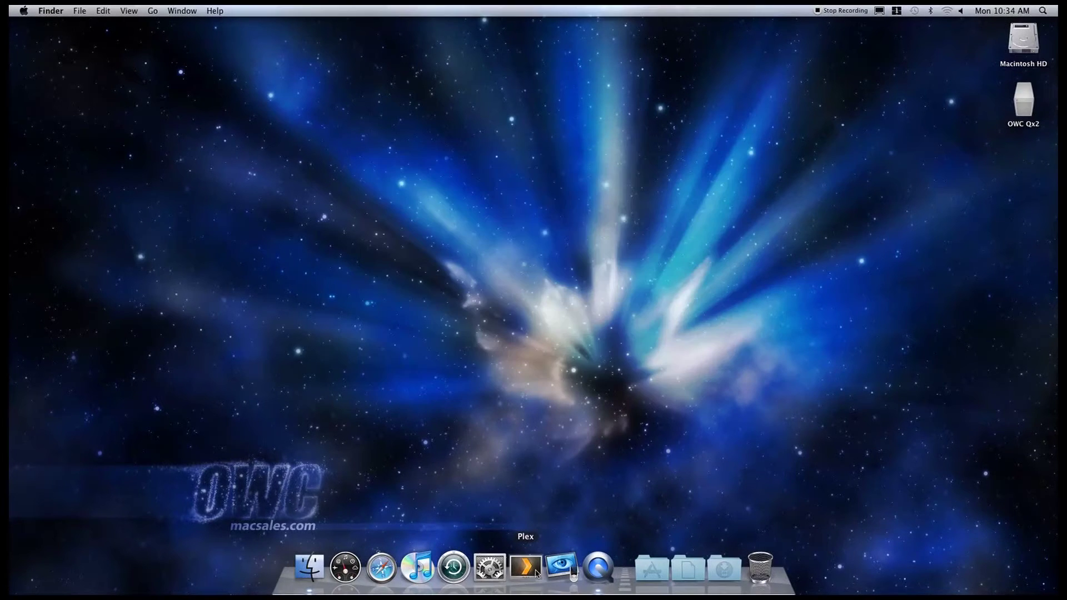
{"action": "left_click", "coordinate": [537, 574]}
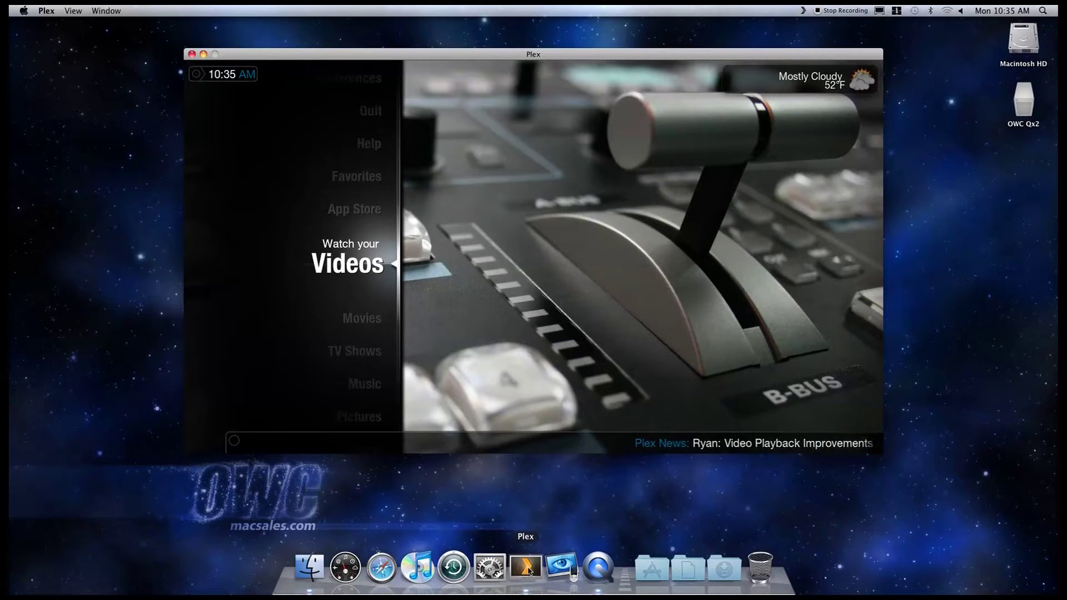
{"action": "right_click", "coordinate": [529, 560]}
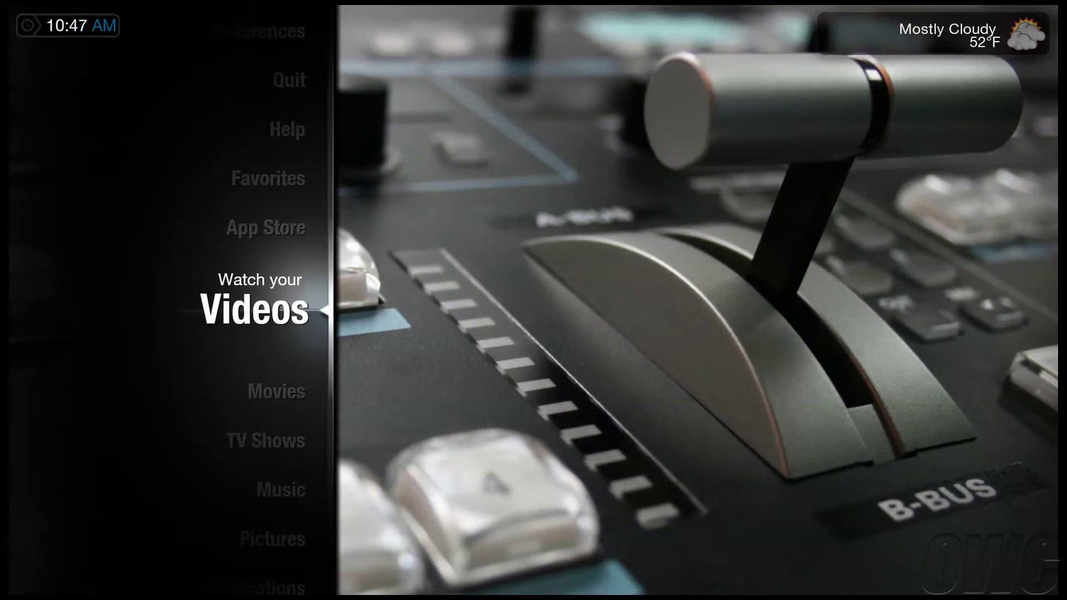
- Open the list of Preferences categories from the Plex main menu
{"action": "key", "text": "Down"}
{"action": "key", "text": "Down"}
{"action": "key", "text": "Down"}
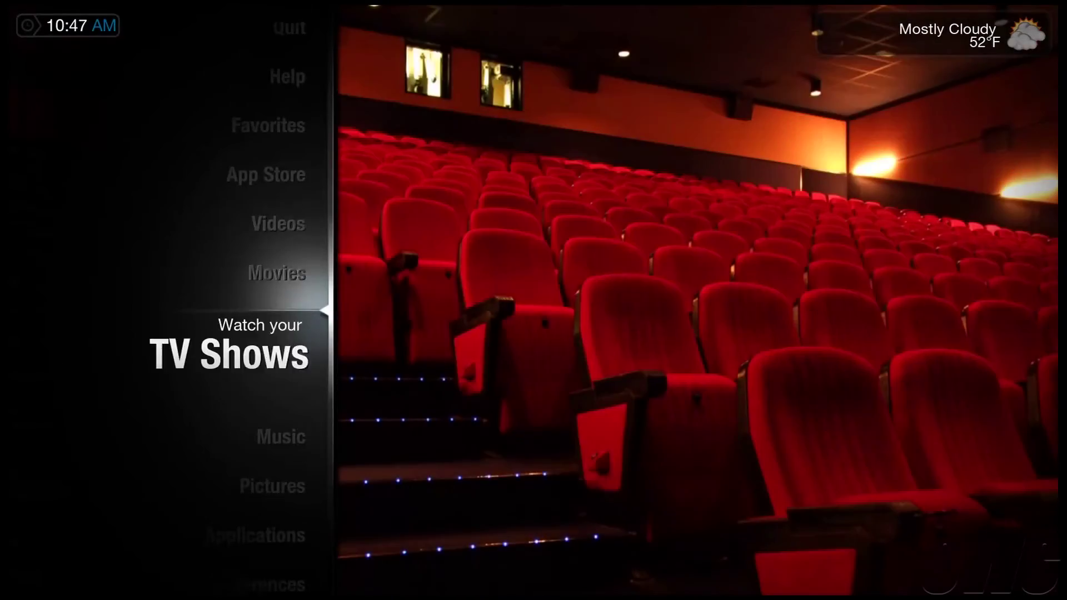
{"action": "key", "text": "Down"}
{"action": "key", "text": "Down"}
{"action": "key", "text": "Down"}
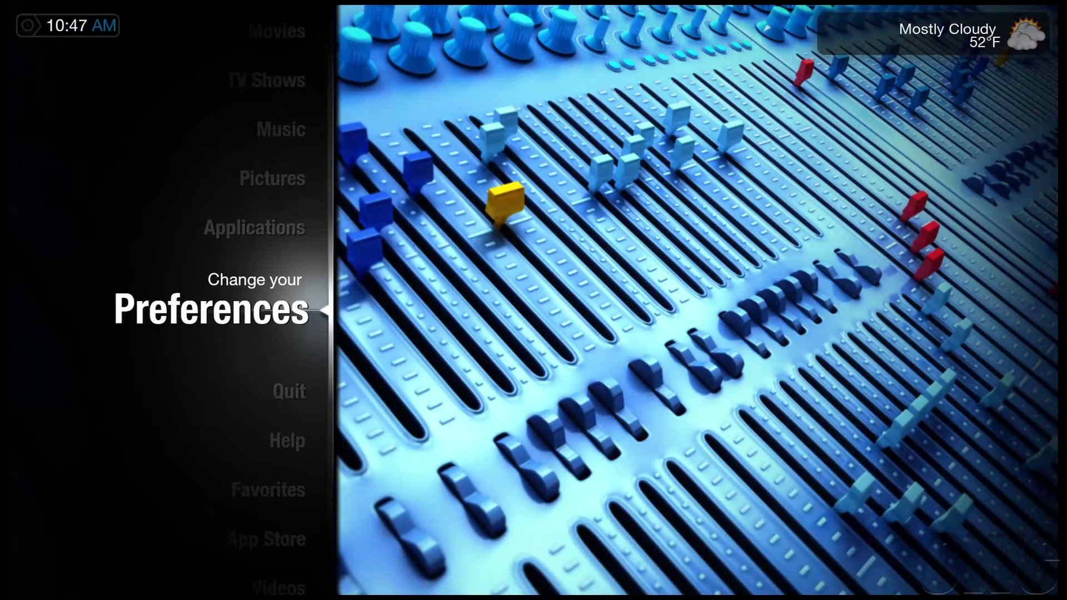
{"action": "key", "text": "Return"}
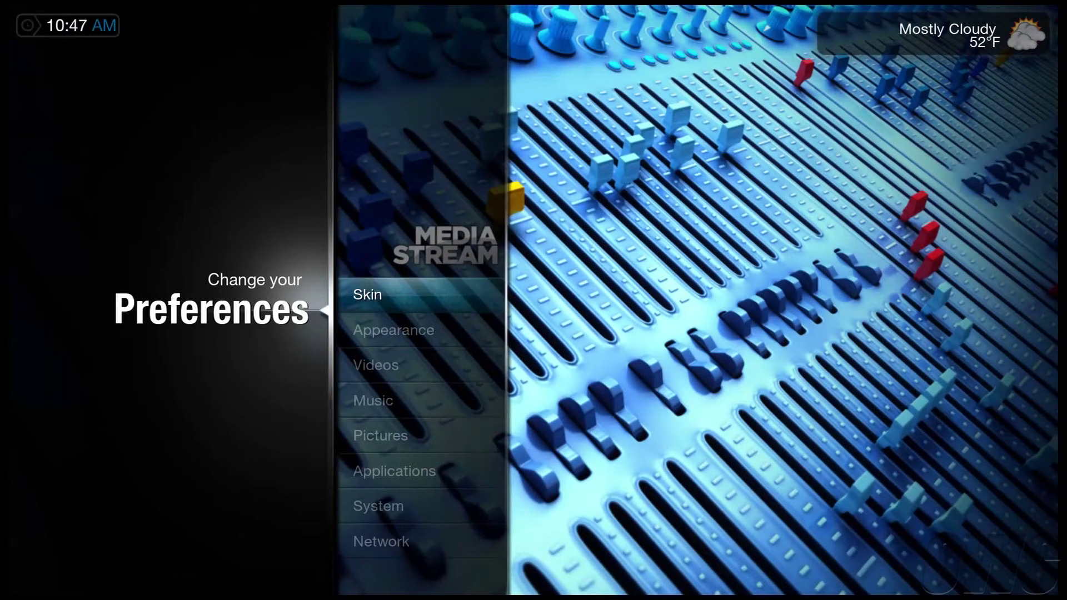
- Turn on Always Running for the Apple Remote in the Input Devices settings of the System preferences, and return to the main menu
{"action": "key", "text": "Down"}
{"action": "key", "text": "Down"}
{"action": "key", "text": "Down"}
{"action": "key", "text": "Down"}
{"action": "key", "text": "Down"}
{"action": "key", "text": "Down"}
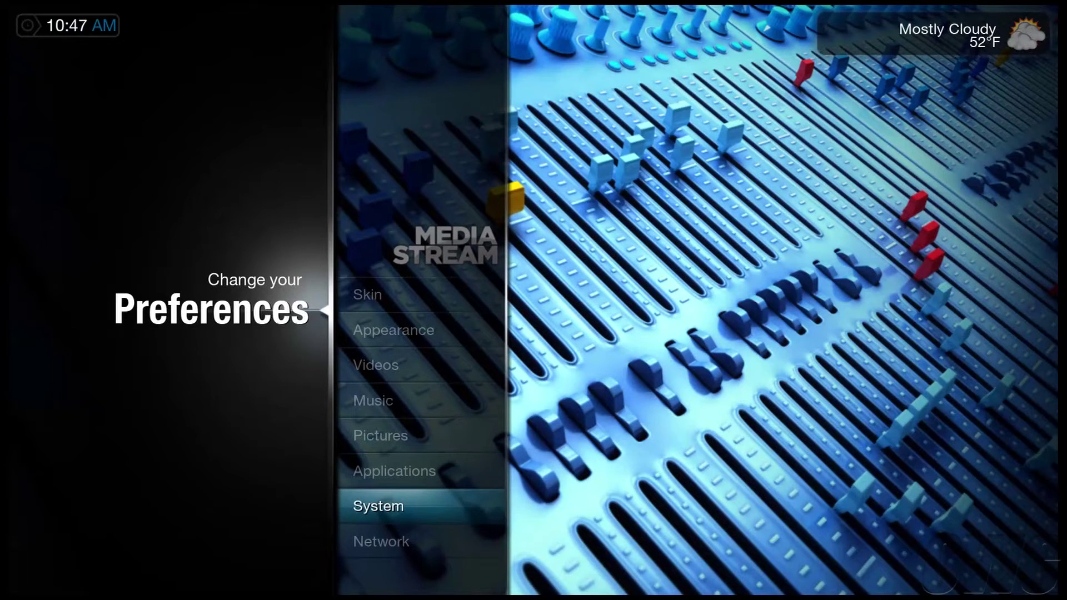
{"action": "key", "text": "Return"}
{"action": "key", "text": "Down"}
{"action": "key", "text": "Down"}
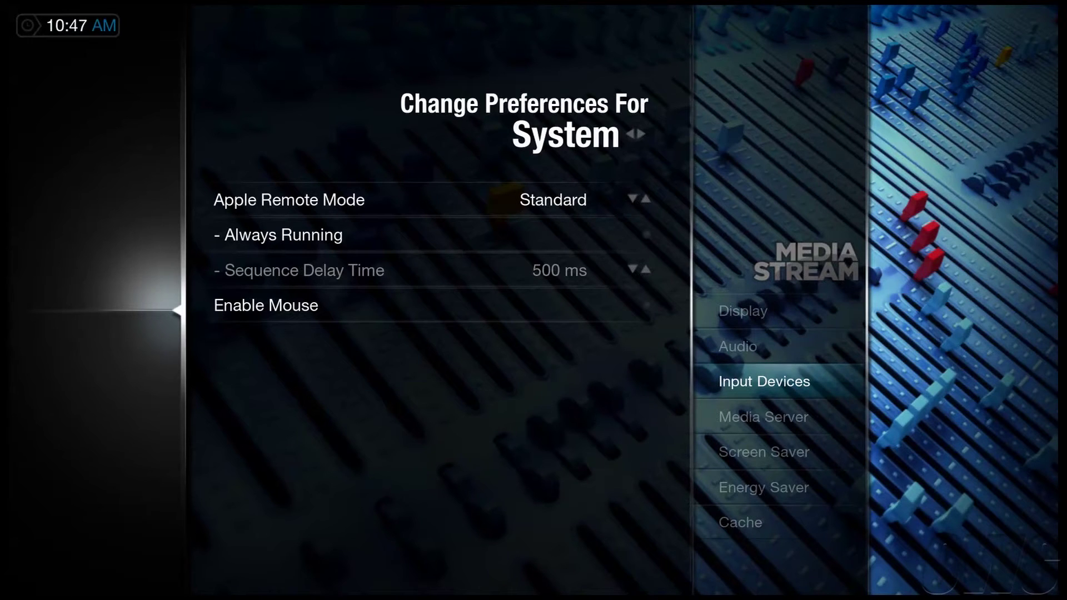
{"action": "key", "text": "Left"}
{"action": "key", "text": "Down"}
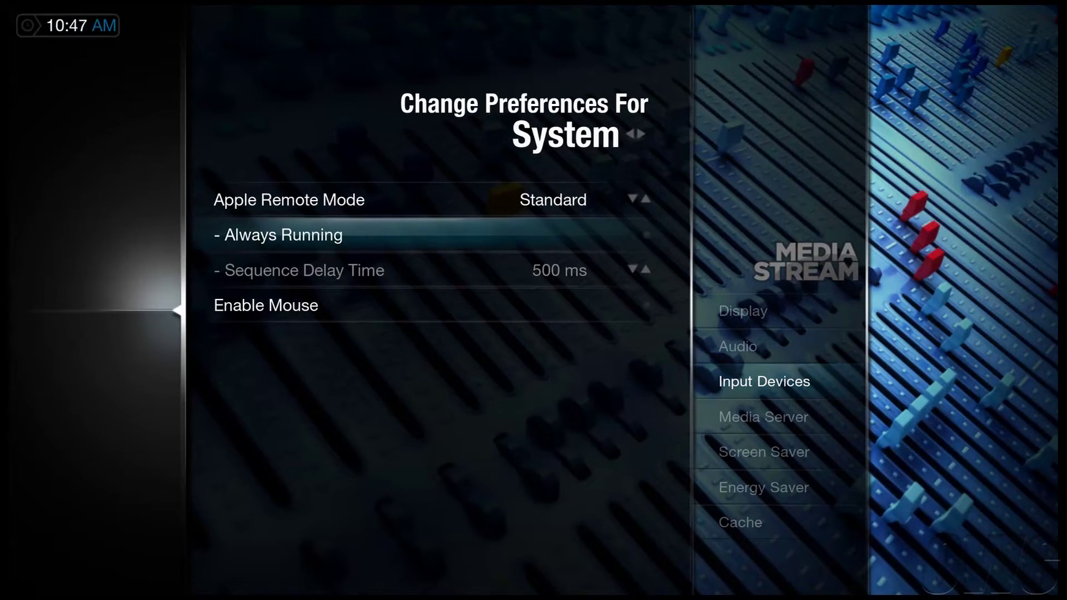
{"action": "key", "text": "Return"}
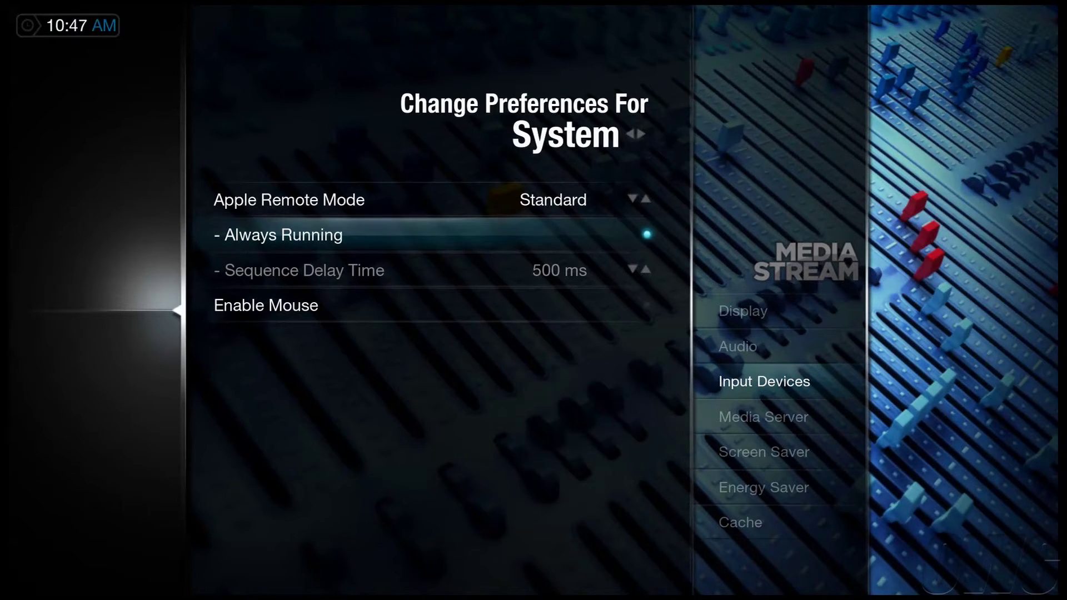
{"action": "key", "text": "Escape"}
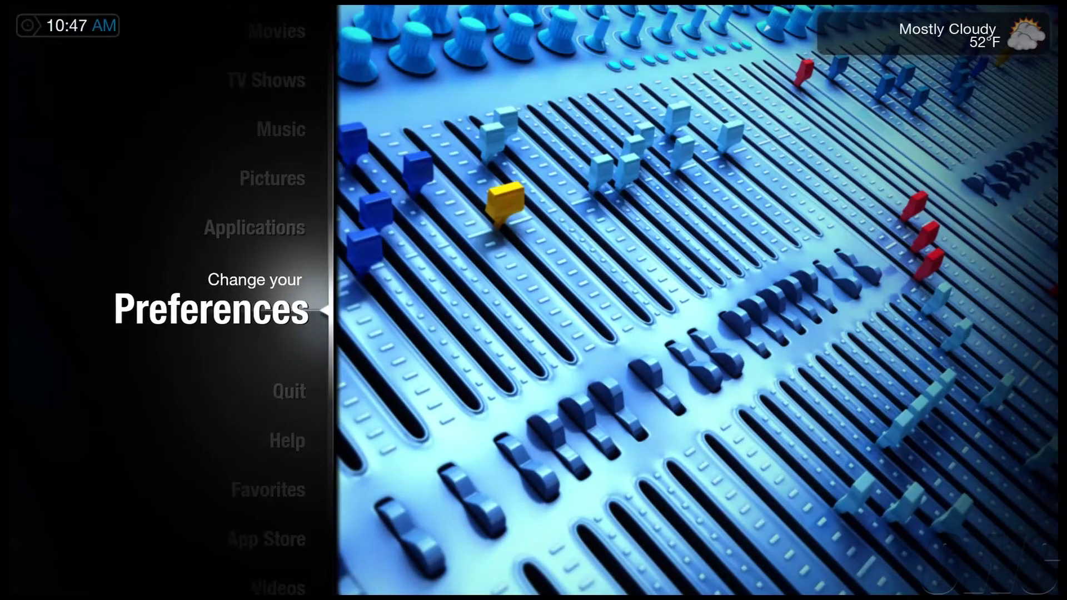
- Open the Videos section from the main menu and start adding a new video source
{"action": "key", "text": "Up"}
{"action": "key", "text": "Up"}
{"action": "key", "text": "Up"}
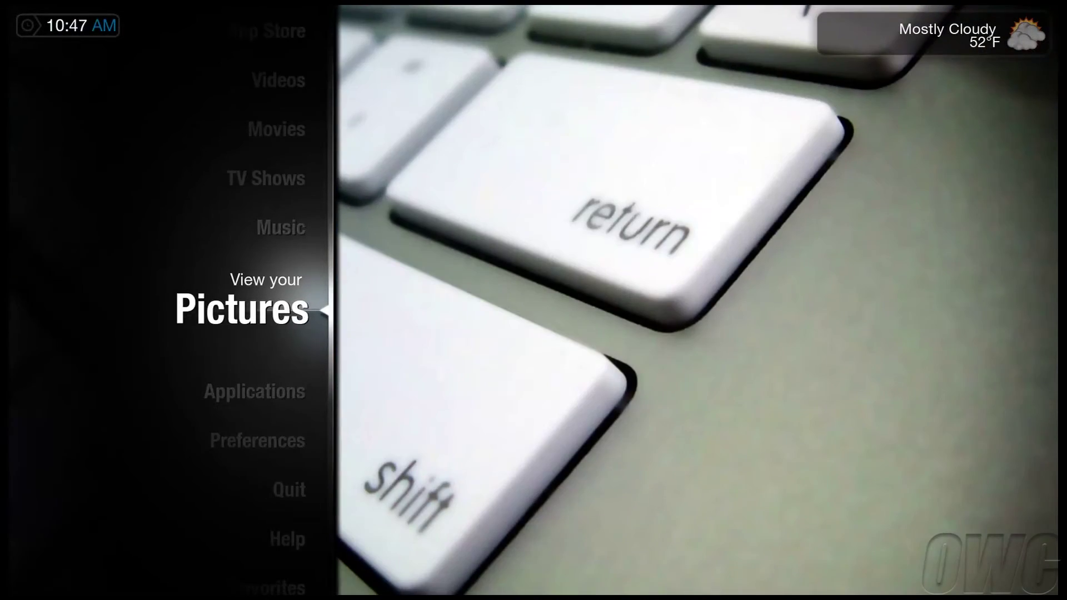
{"action": "key", "text": "Up"}
{"action": "key", "text": "Up"}
{"action": "key", "text": "Up"}
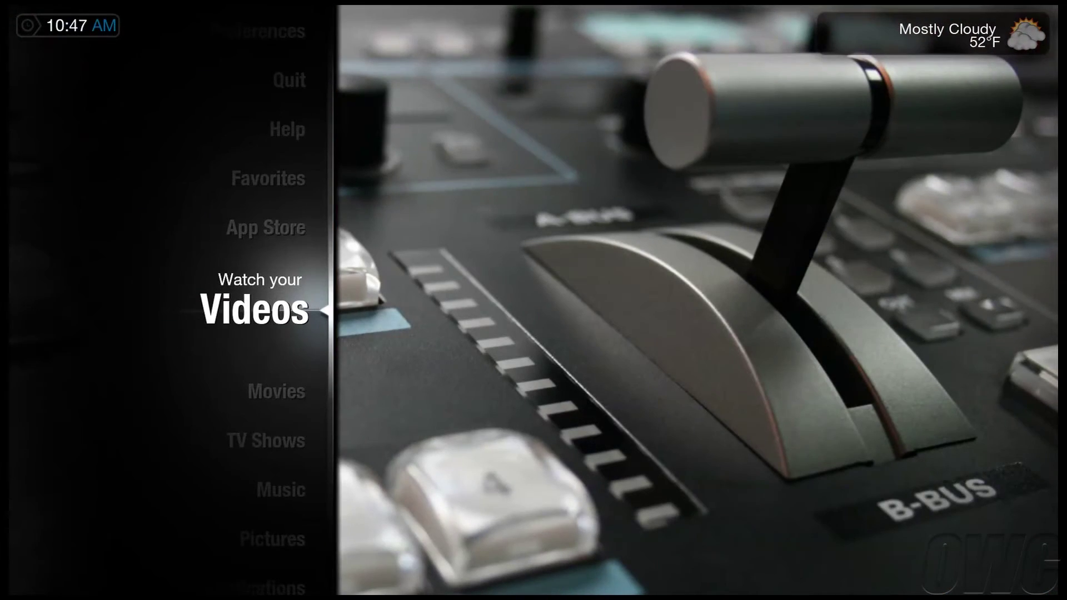
{"action": "key", "text": "Return"}
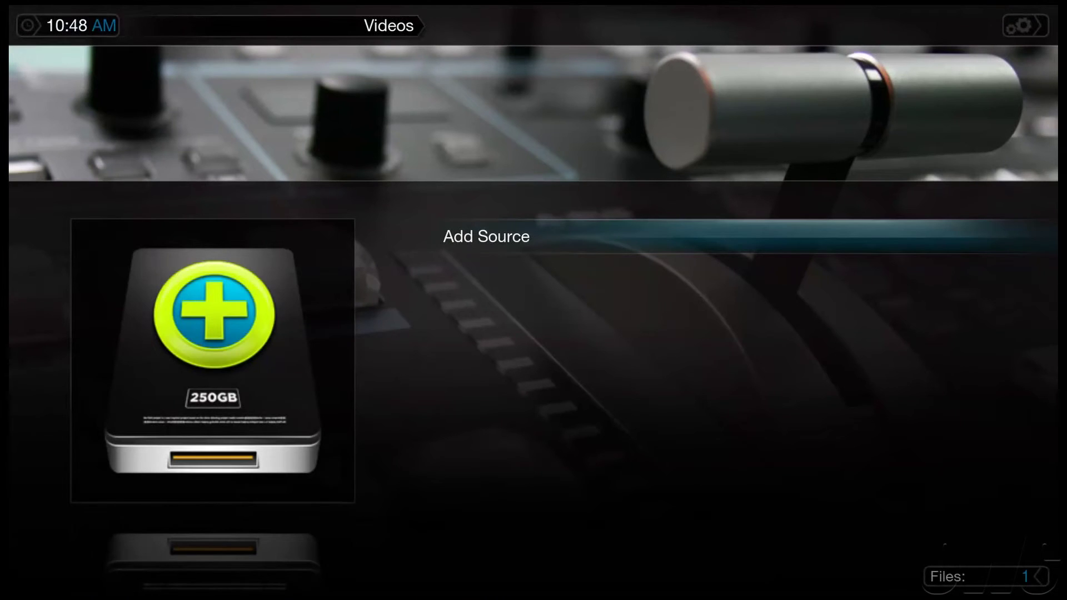
{"action": "key", "text": "Return"}
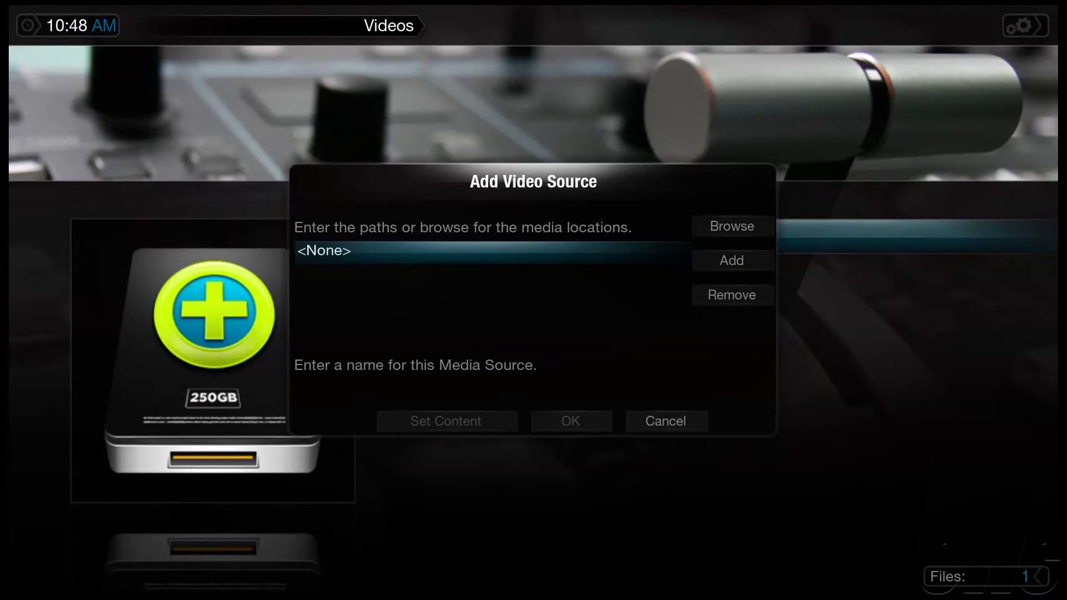
- Browse to the Movies folder on the OWC Qx2 drive and choose it as the video source's media location
{"action": "key", "text": "Right"}
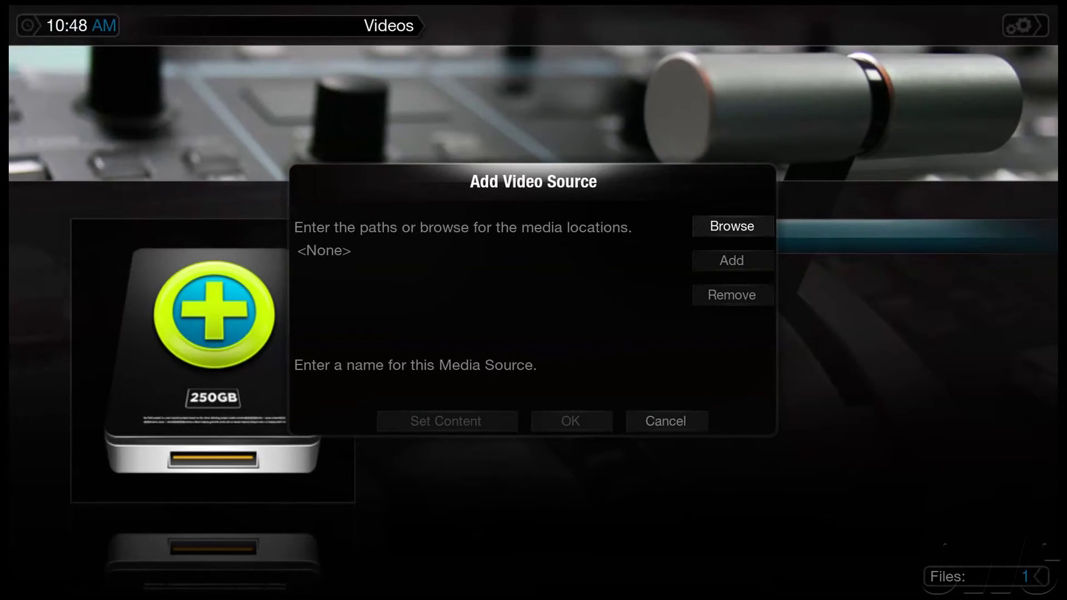
{"action": "key", "text": "Return"}
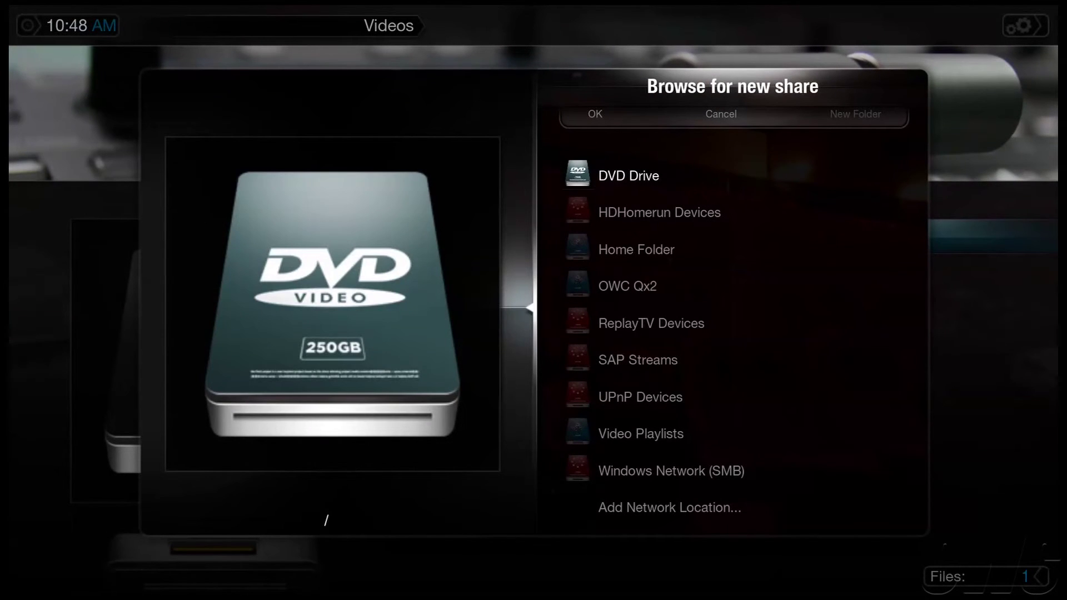
{"action": "key", "text": "Down"}
{"action": "key", "text": "Down"}
{"action": "key", "text": "Down"}
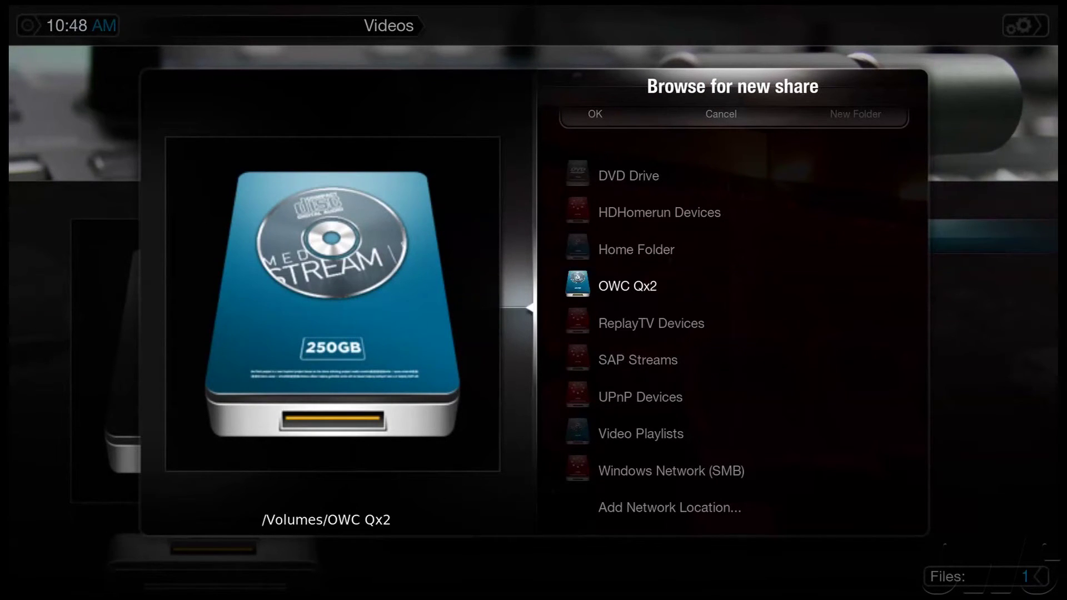
{"action": "key", "text": "Return"}
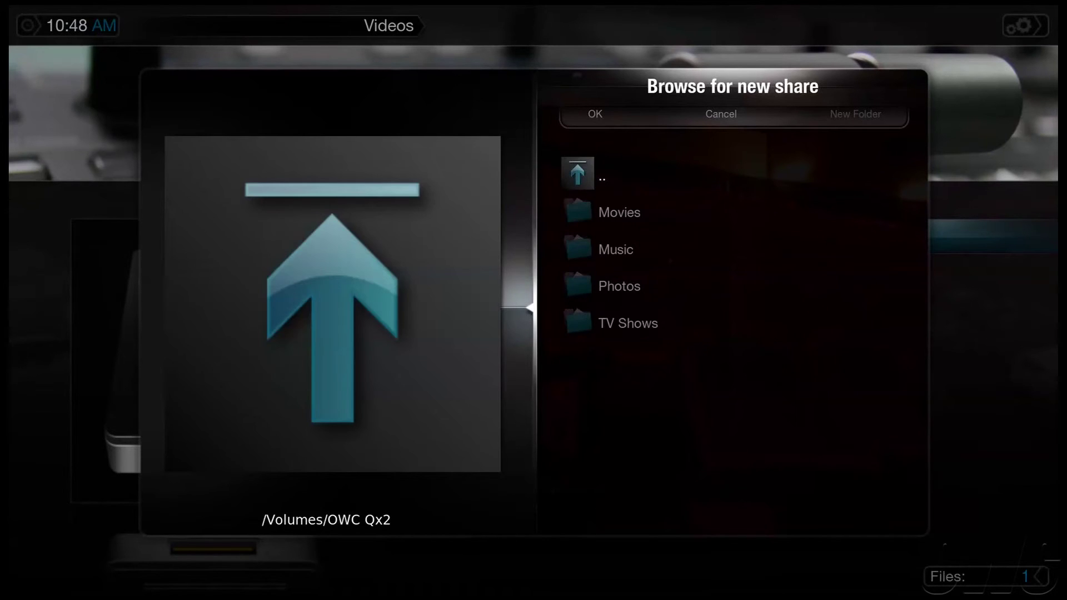
{"action": "key", "text": "Down"}
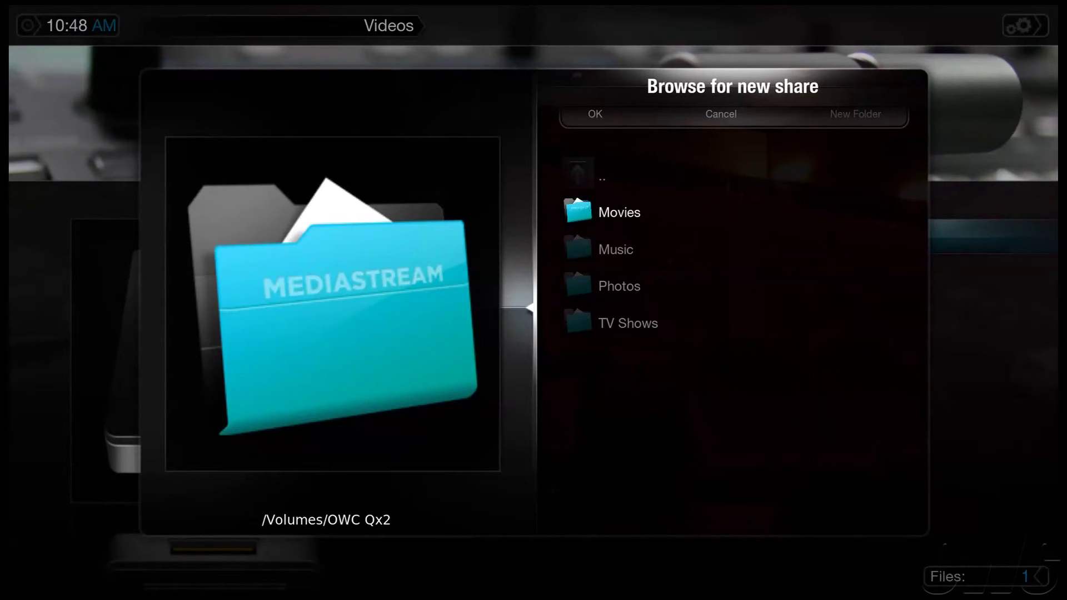
{"action": "key", "text": "Return"}
{"action": "key", "text": "Up"}
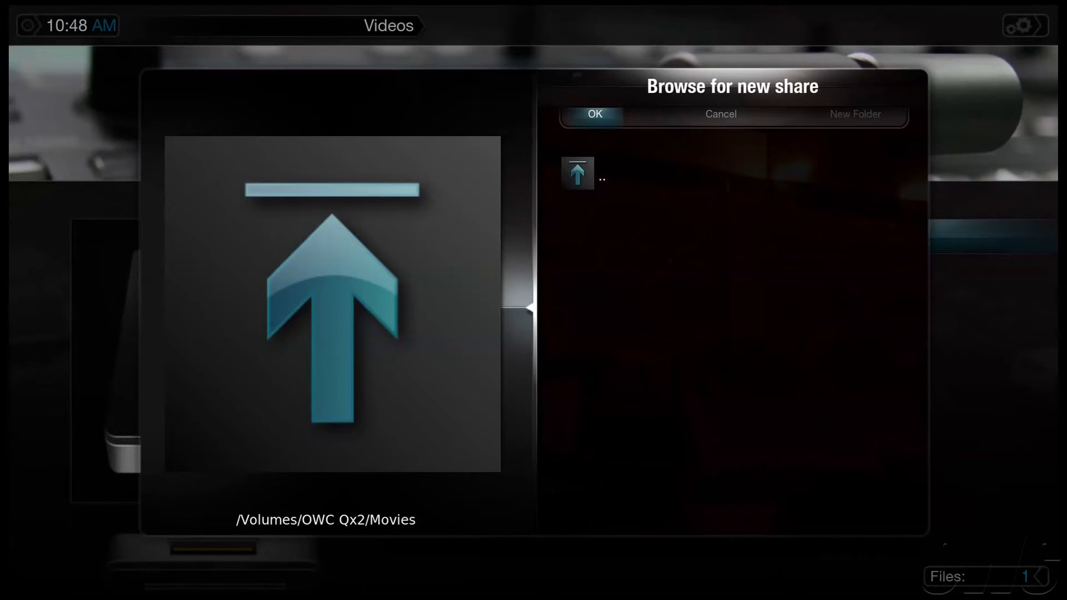
{"action": "key", "text": "Return"}
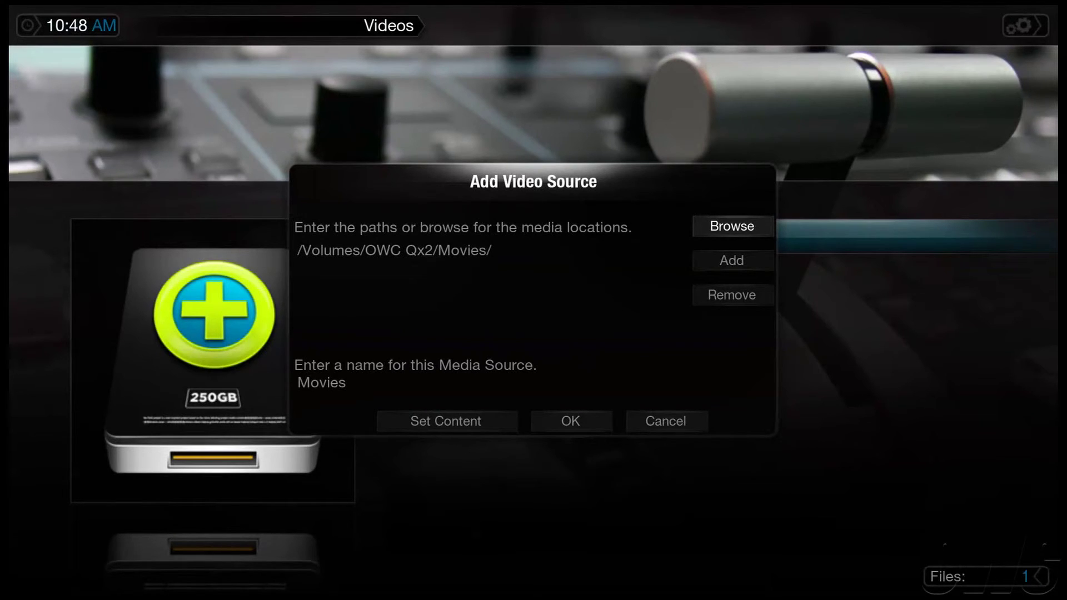
- Set the source's content type to Movies with IMDb as the information provider
{"action": "left_click", "coordinate": [395, 250]}
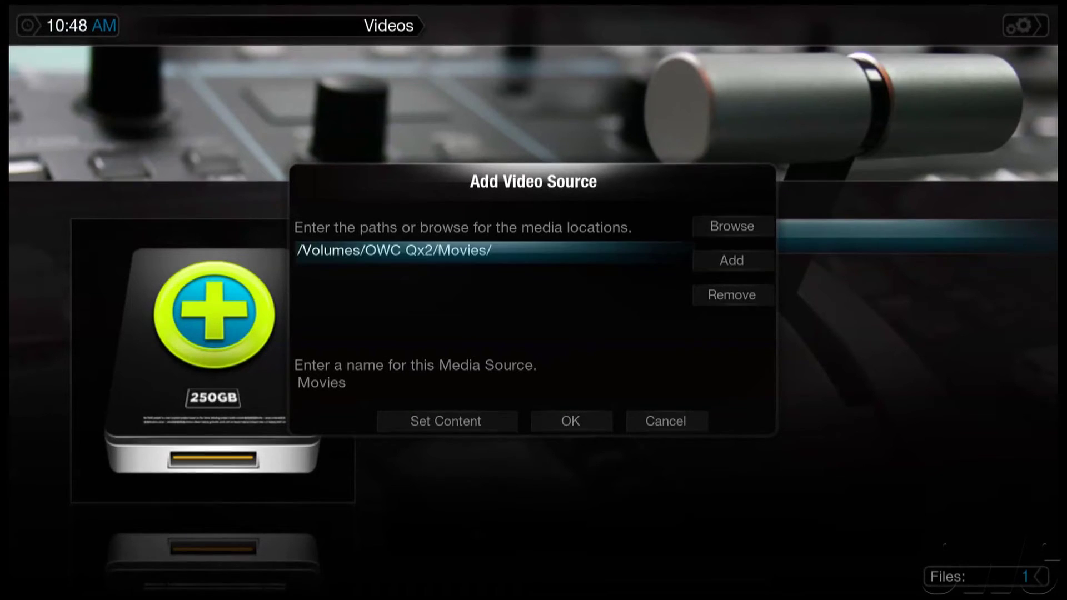
{"action": "key", "text": "Down"}
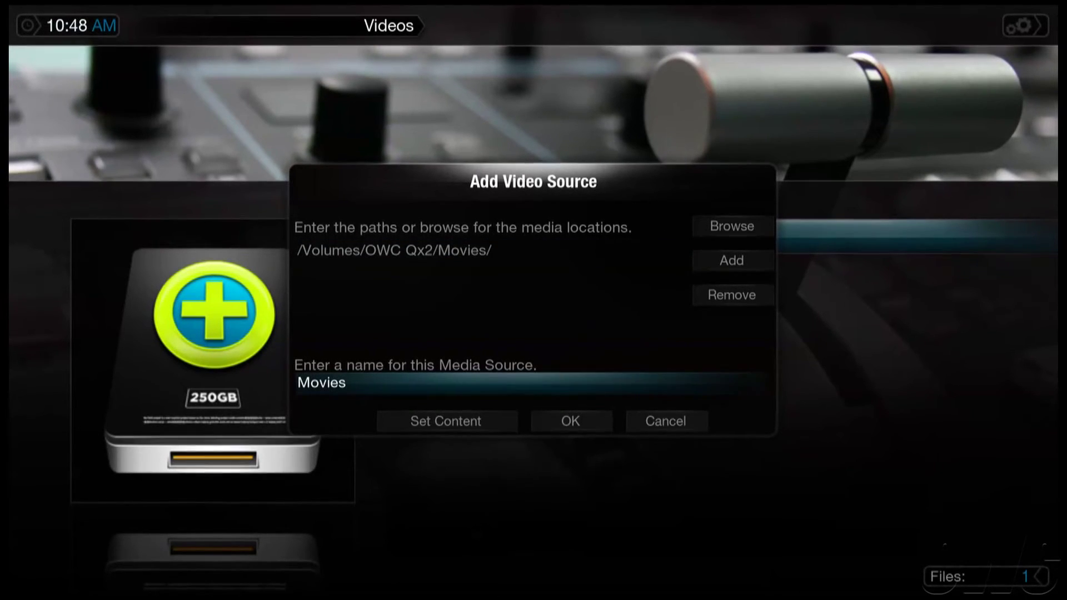
{"action": "key", "text": "Down"}
{"action": "key", "text": "Return"}
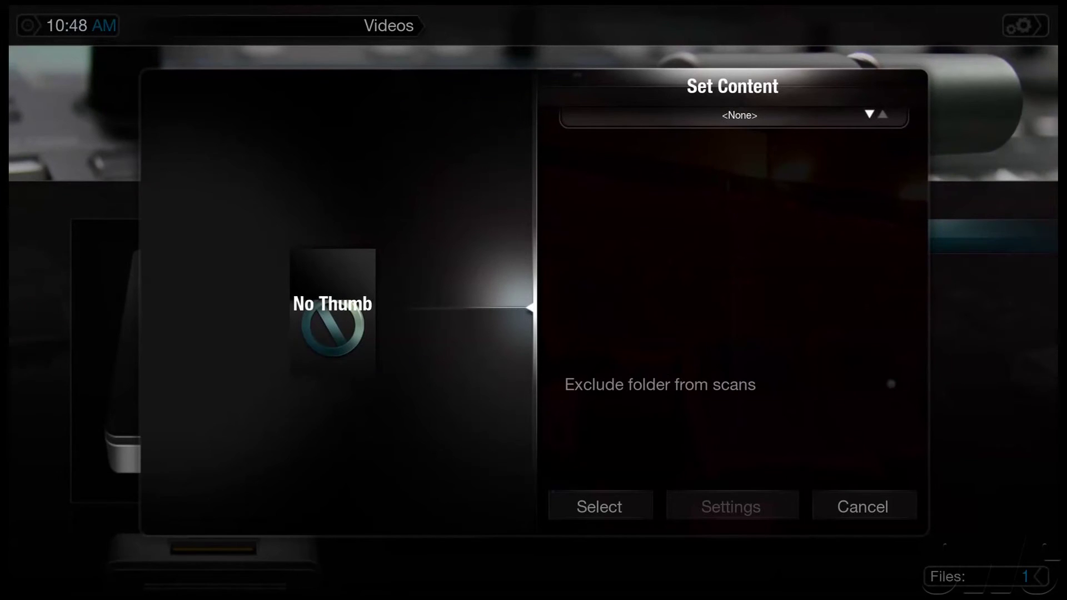
{"action": "key", "text": "Down"}
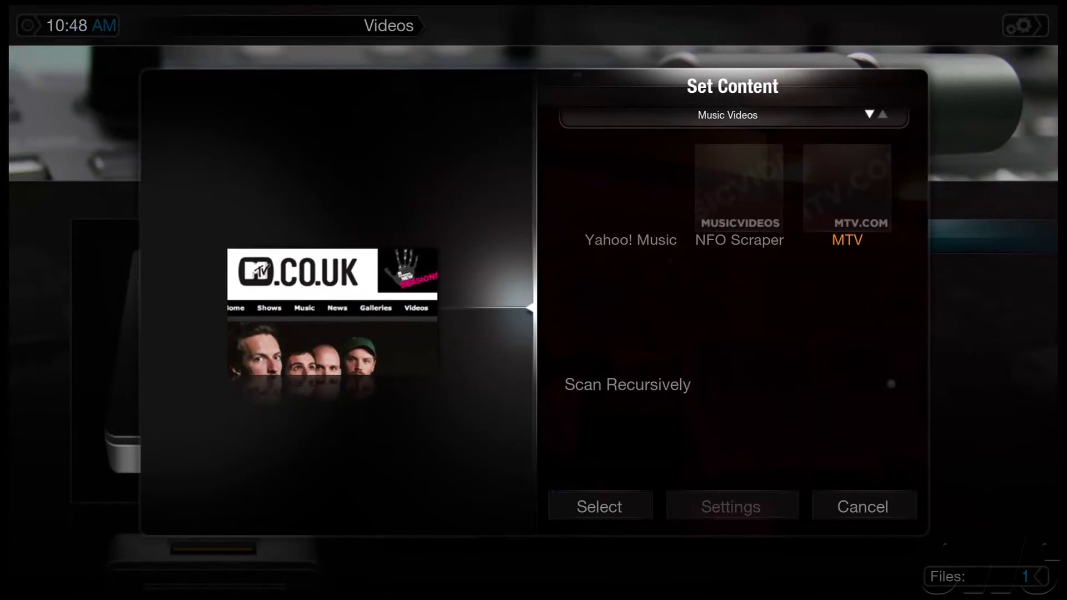
{"action": "key", "text": "Down"}
{"action": "key", "text": "Down"}
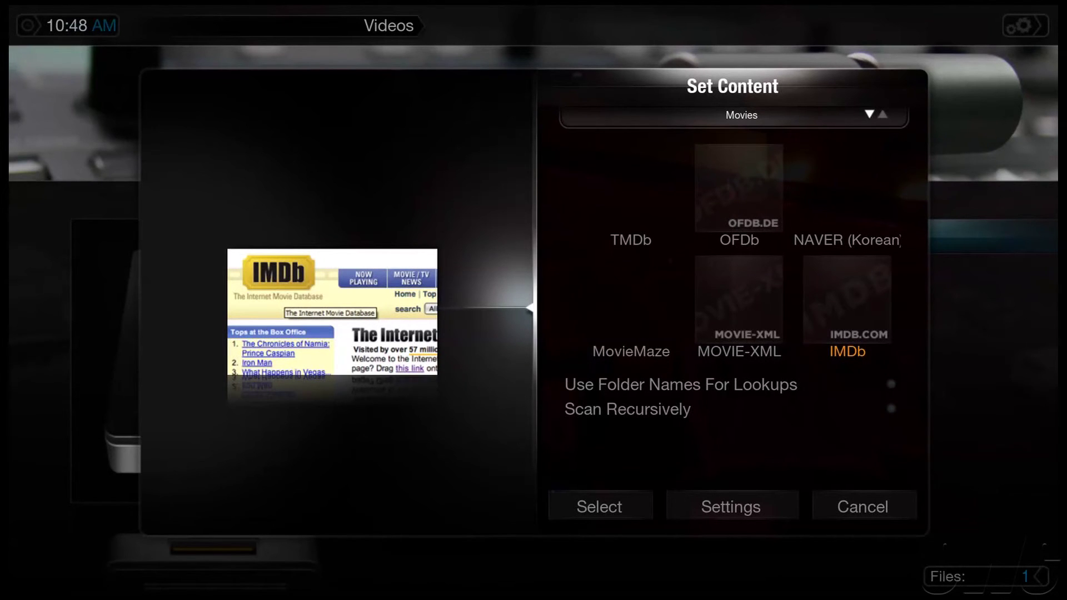
{"action": "key", "text": "Down"}
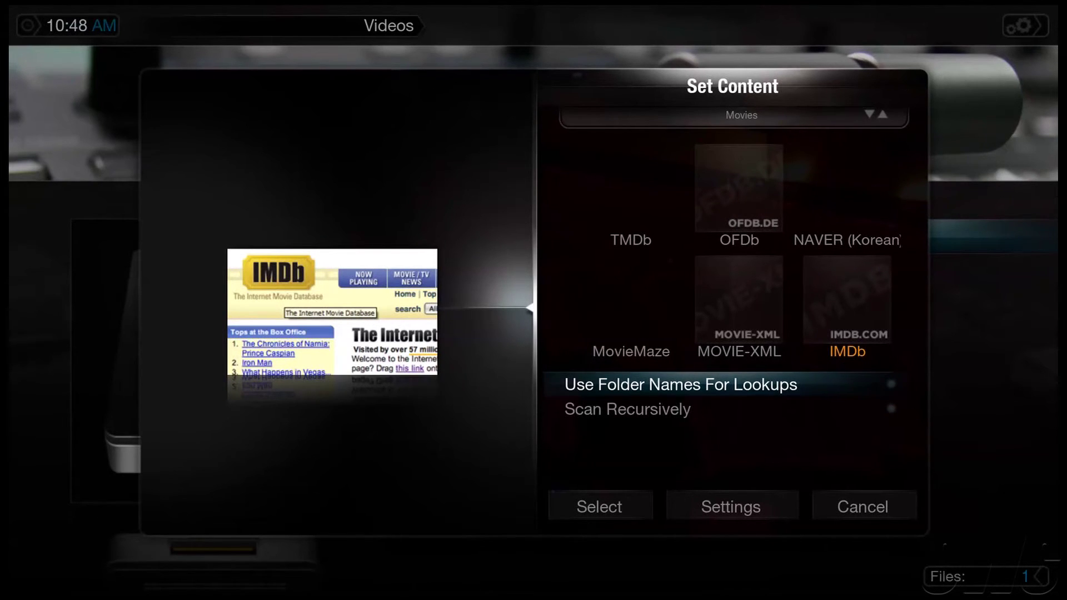
{"action": "key", "text": "Down"}
{"action": "key", "text": "Down"}
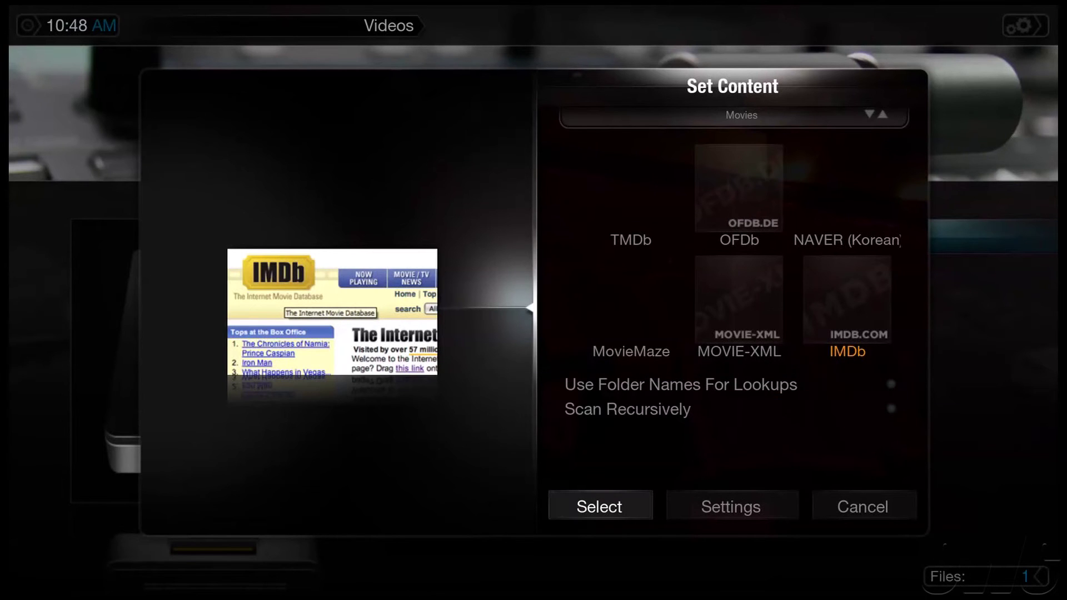
{"action": "key", "text": "Return"}
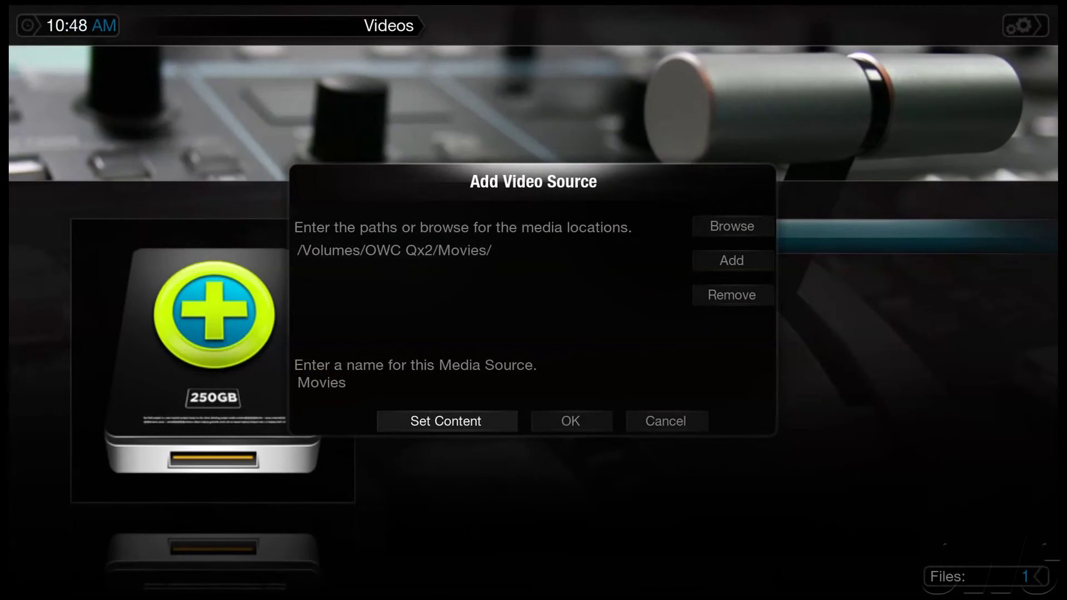
- Save the Movies video source and return to the main menu
{"action": "key", "text": "Right"}
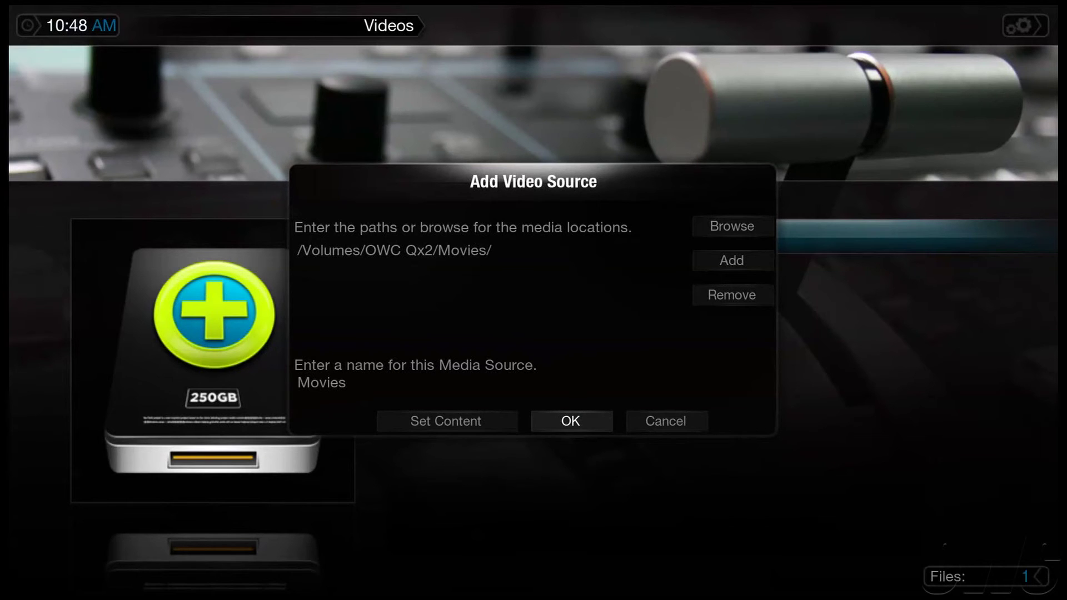
{"action": "key", "text": "Return"}
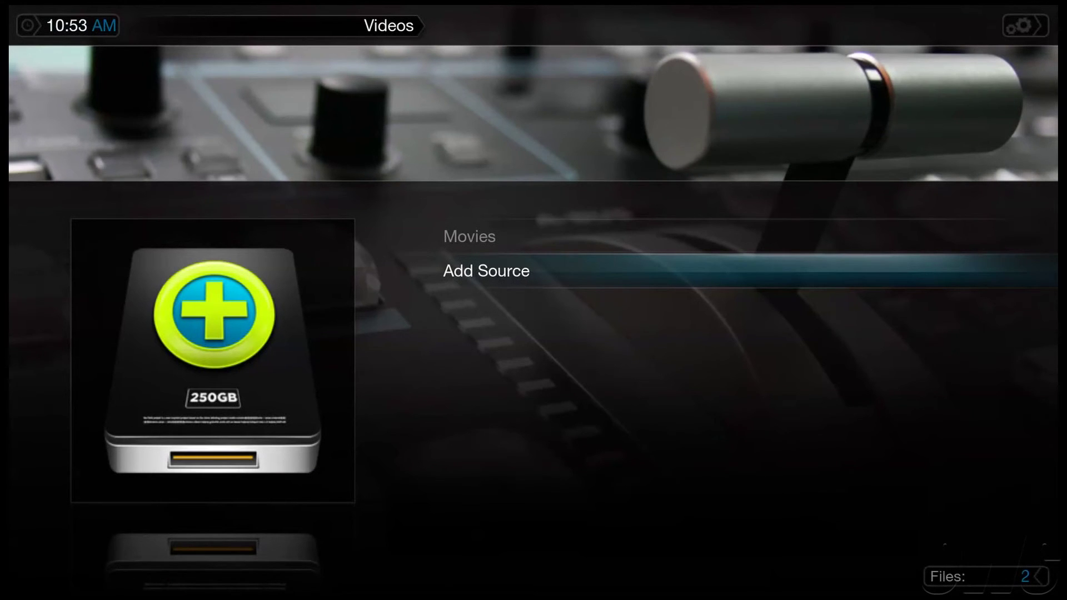
{"action": "key", "text": "Escape"}
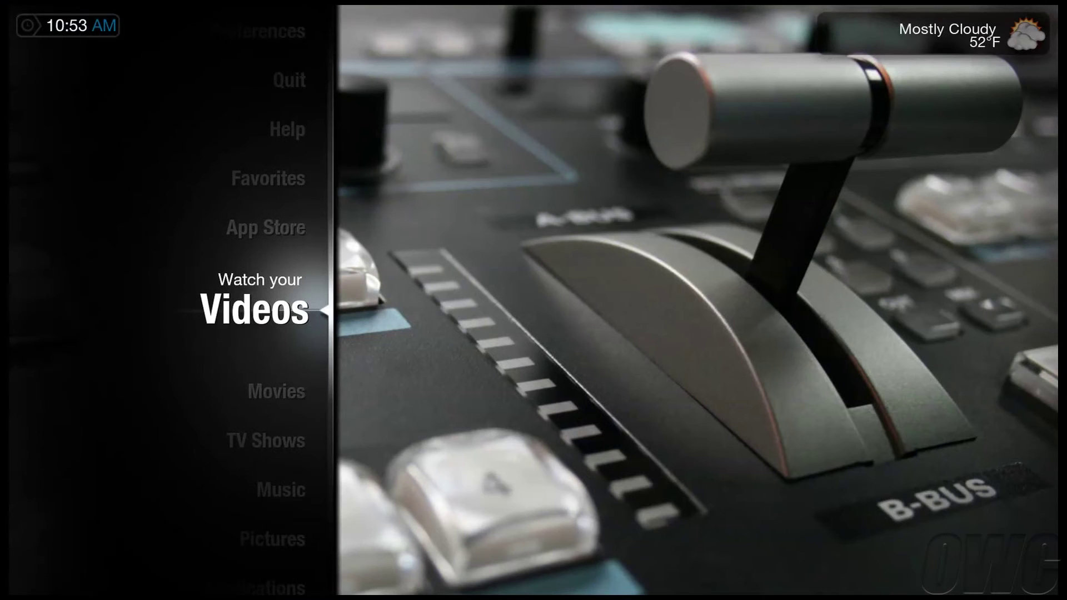
- Open the App Store's Featured list and look through the available apps and their descriptions
{"action": "key", "text": "Up"}
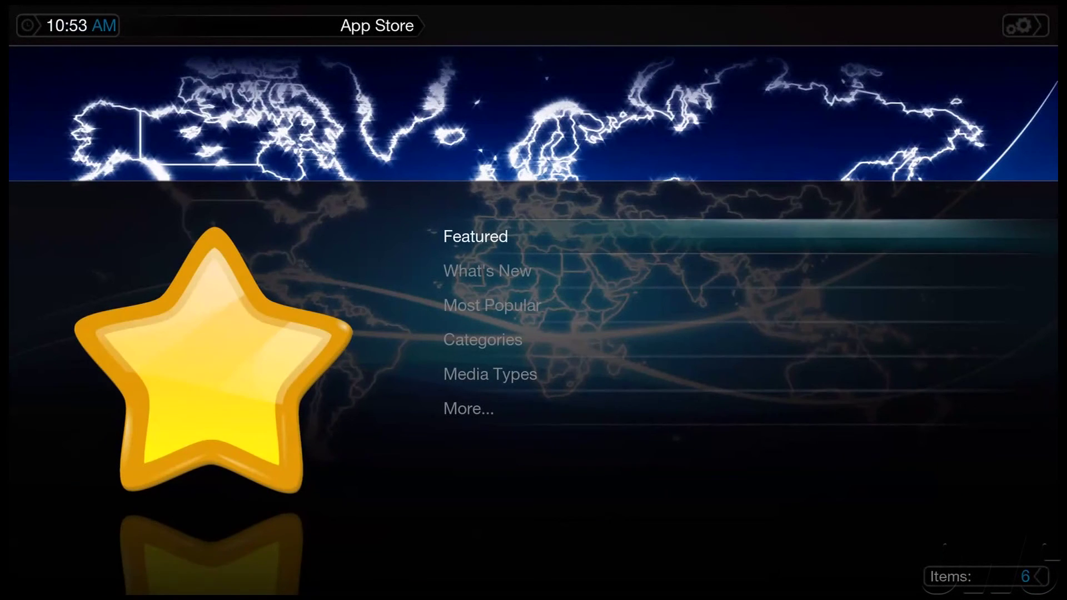
{"action": "key", "text": "Return"}
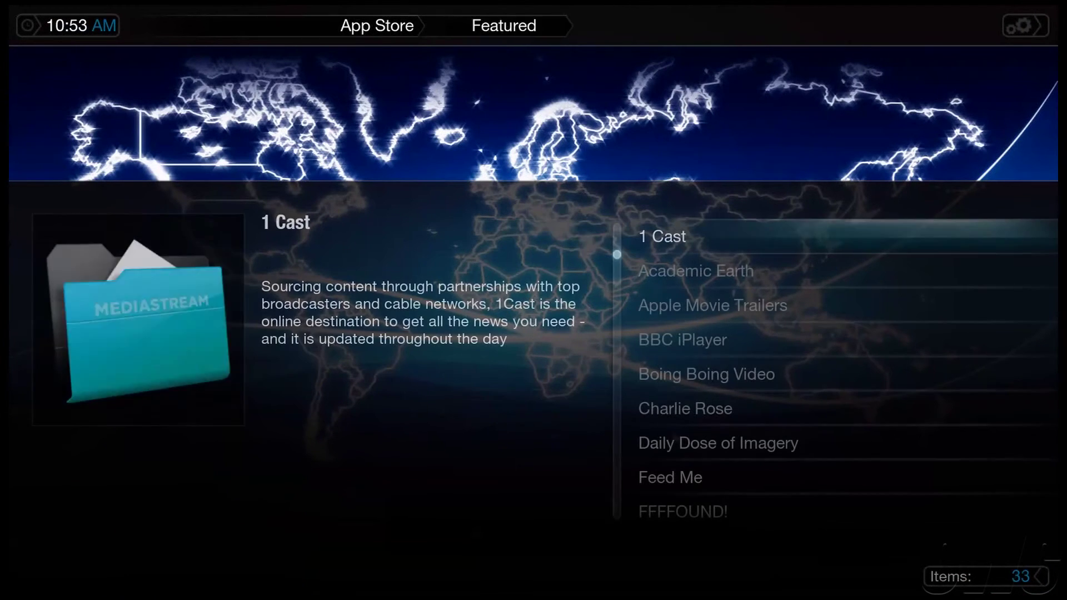
{"action": "key", "text": "Down"}
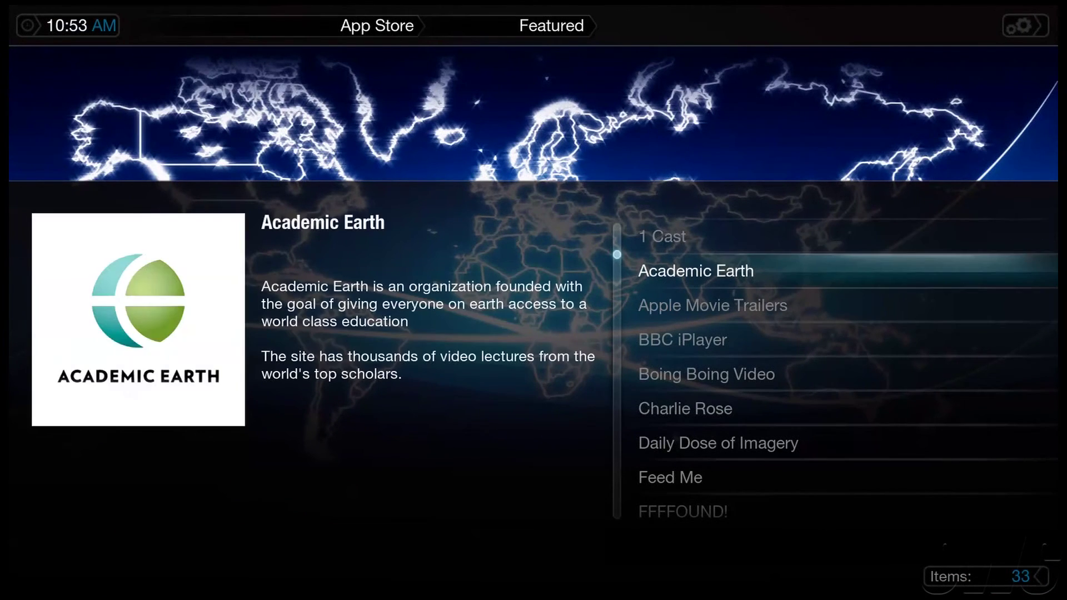
{"action": "key", "text": "Down"}
{"action": "key", "text": "Down"}
{"action": "key", "text": "Down"}
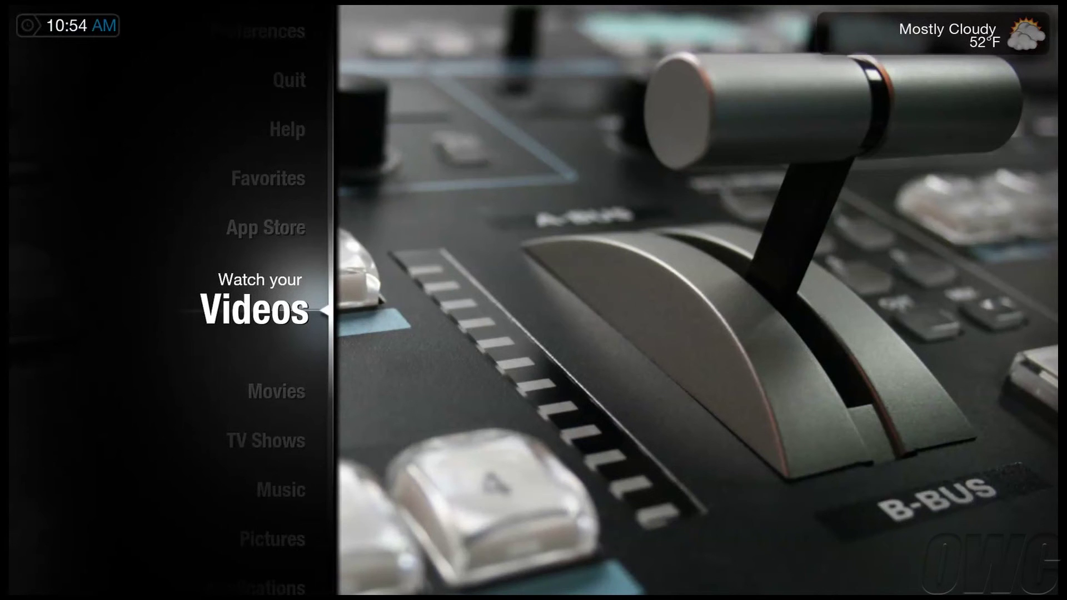
- Open the Movies library and look through the listed films with their artwork, ratings and summaries
{"action": "key", "text": "Down"}
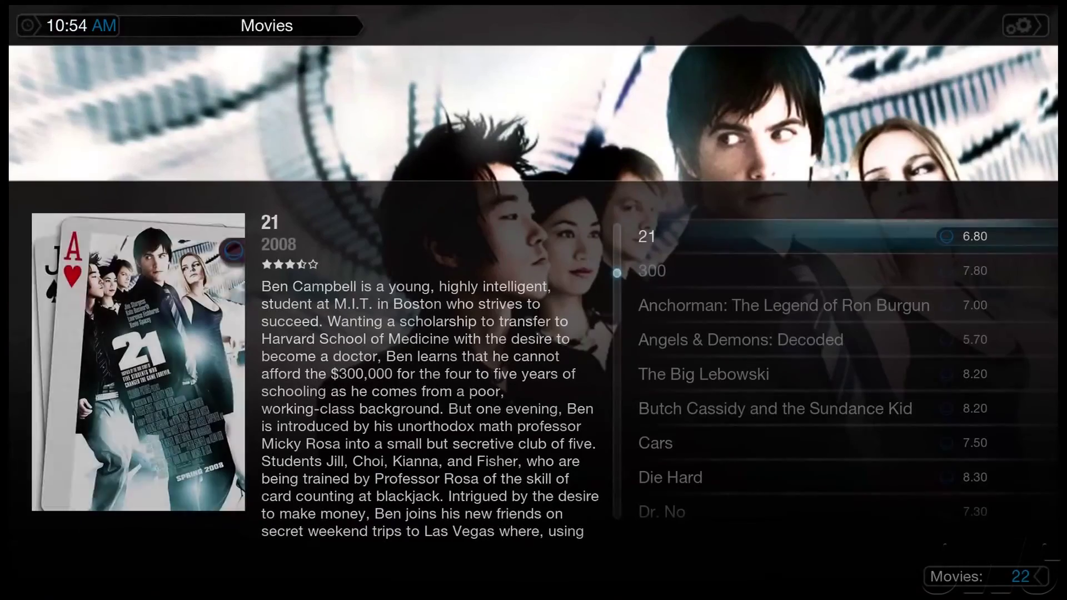
{"action": "key", "text": "Down"}
{"action": "key", "text": "Down"}
{"action": "key", "text": "Down"}
{"action": "key", "text": "Down"}
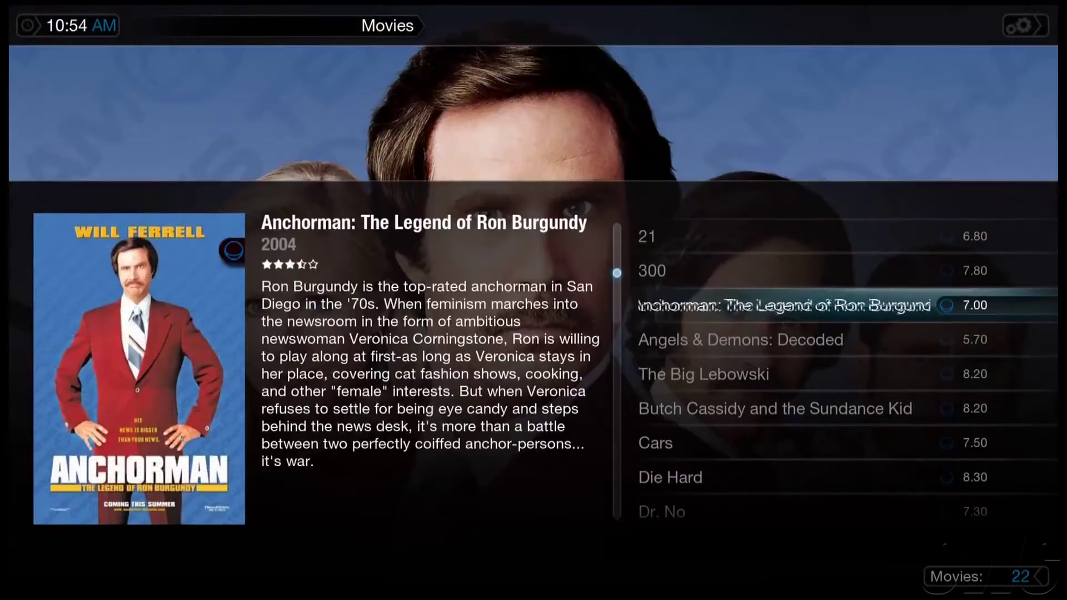
{"action": "key", "text": "Down"}
{"action": "key", "text": "Down"}
{"action": "key", "text": "Down"}
{"action": "key", "text": "Down"}
{"action": "key", "text": "Down"}
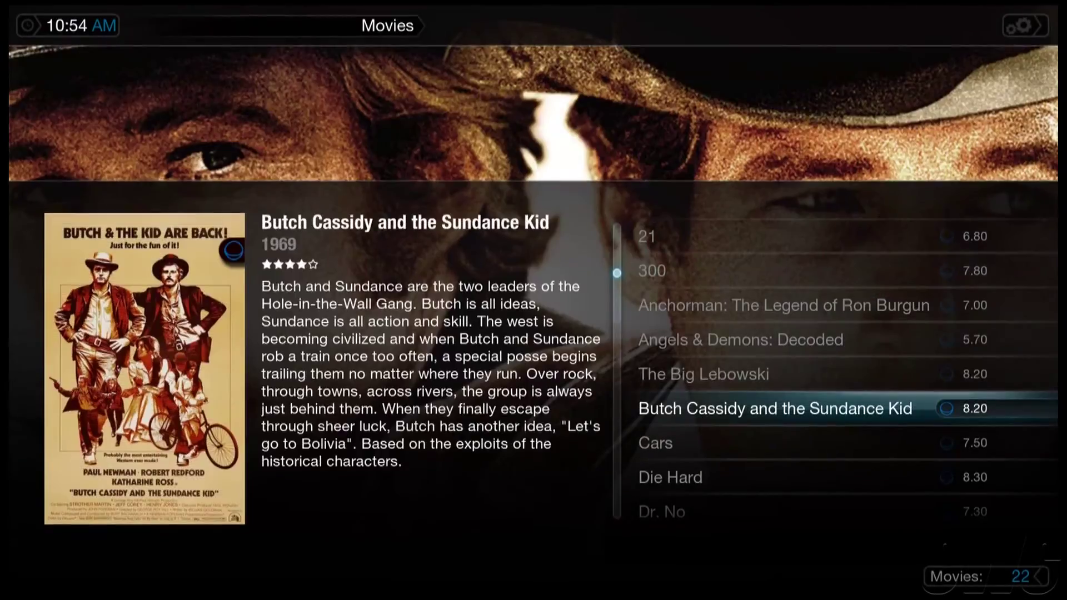
{"action": "key", "text": "Down"}
{"action": "key", "text": "Down"}
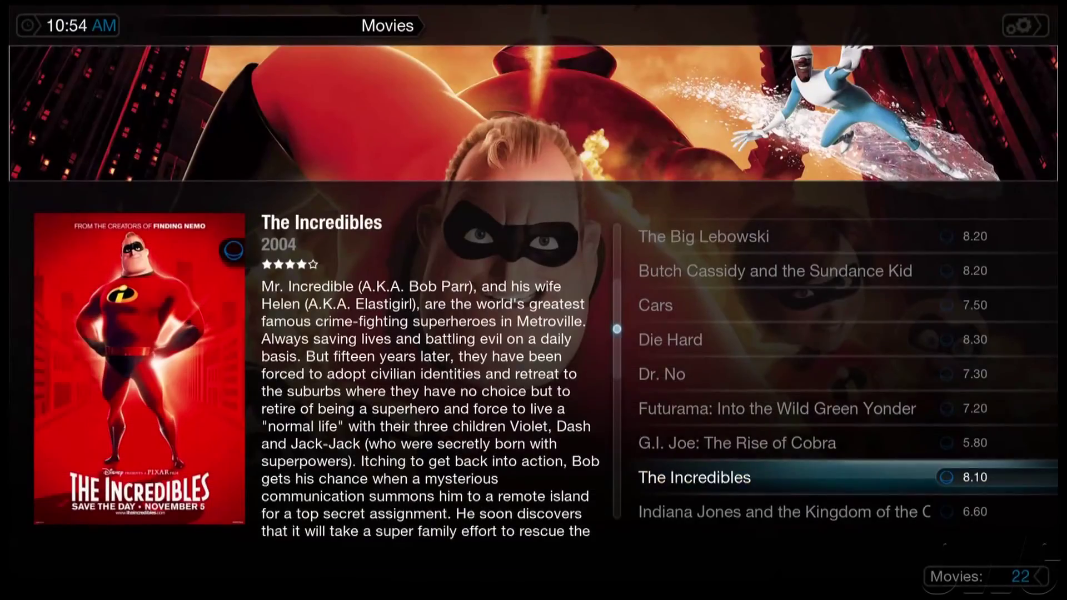